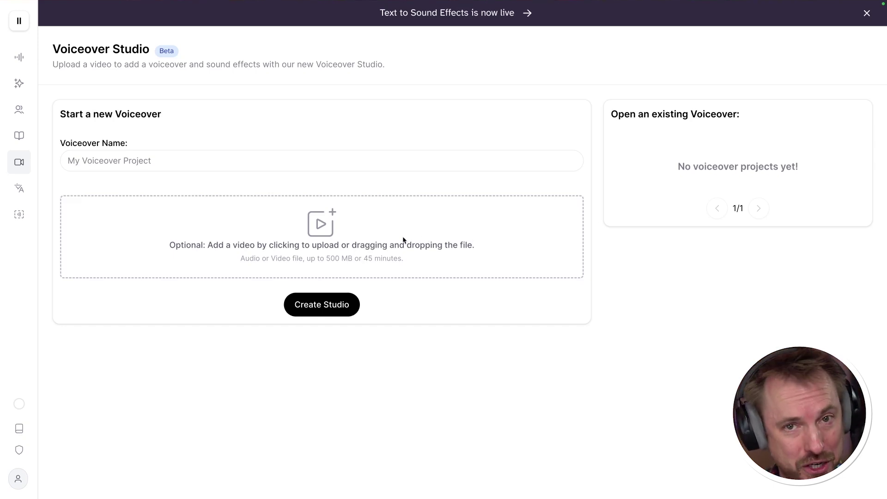
Upload Mike's Mad Mixes.mp4 from the Desktop, name the project 'Mike's Mad Mixes' and create the studio
click(319, 230)
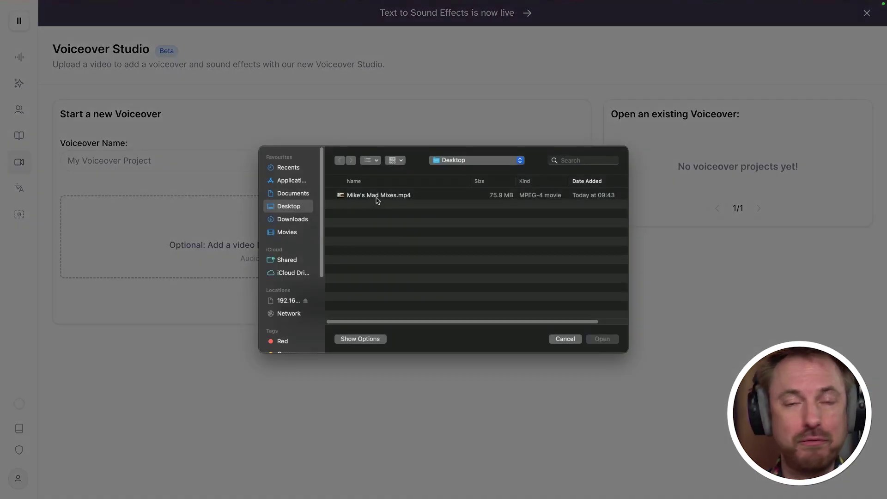
double_click(376, 195)
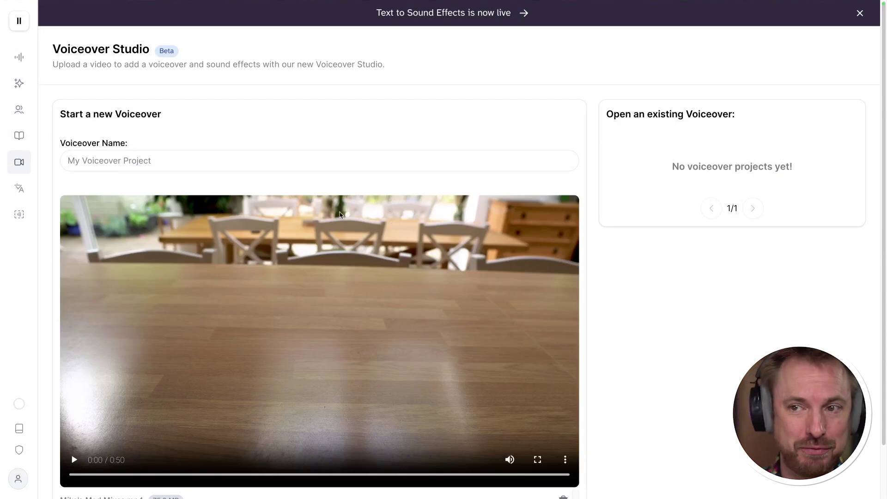
click(268, 161)
text(Mike's Mad Mixes)
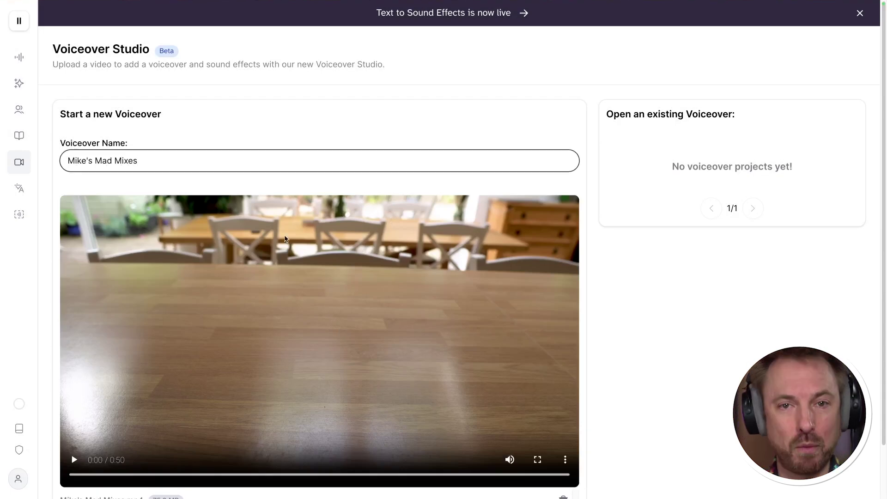
scroll(285, 239, down, 2)
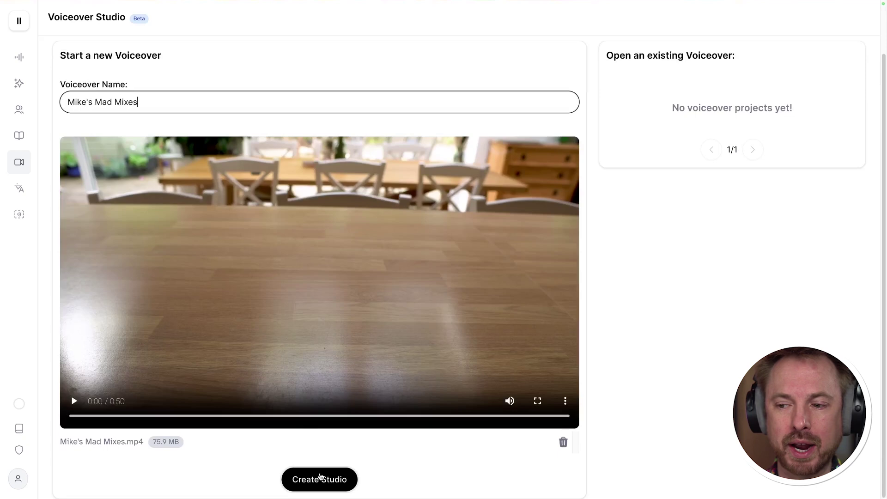
click(320, 477)
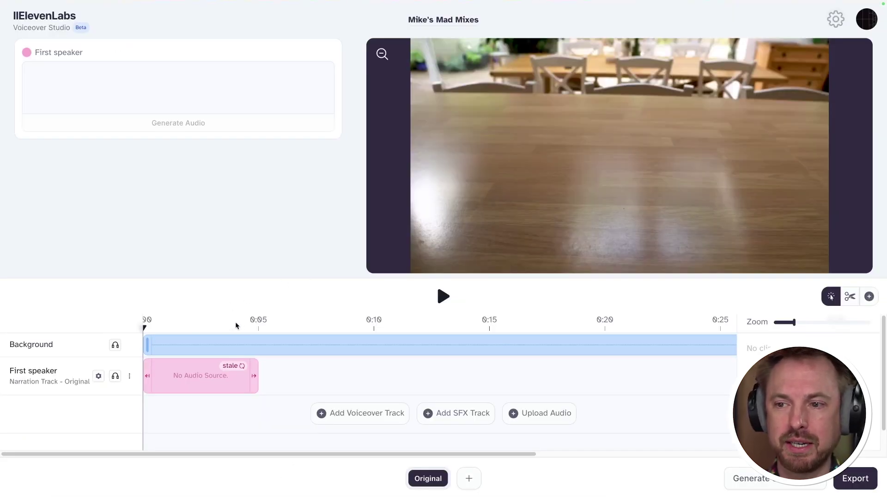
Paste the welcome narration into the First speaker's script
drag(236, 325, 144, 327)
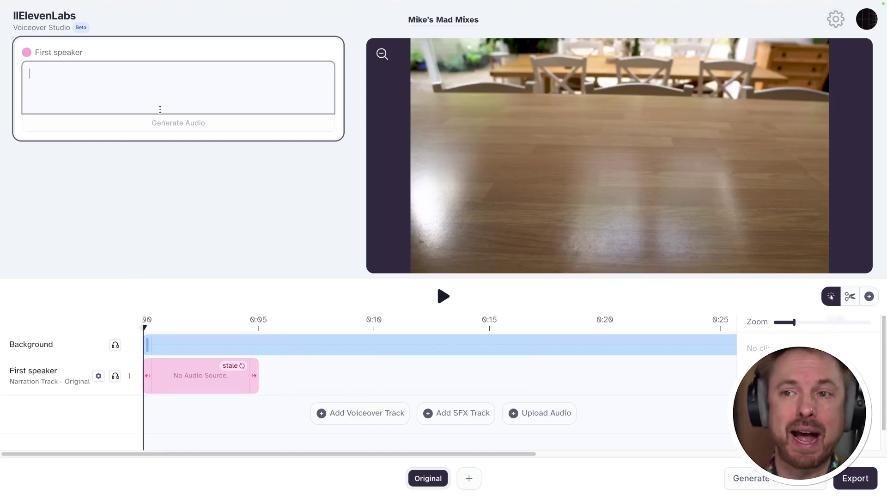
click(155, 83)
text(Welcome to Mike's Mad Mixes! Hold on to your spatulas, because today we're making a legendary Egg Elixir for health!)
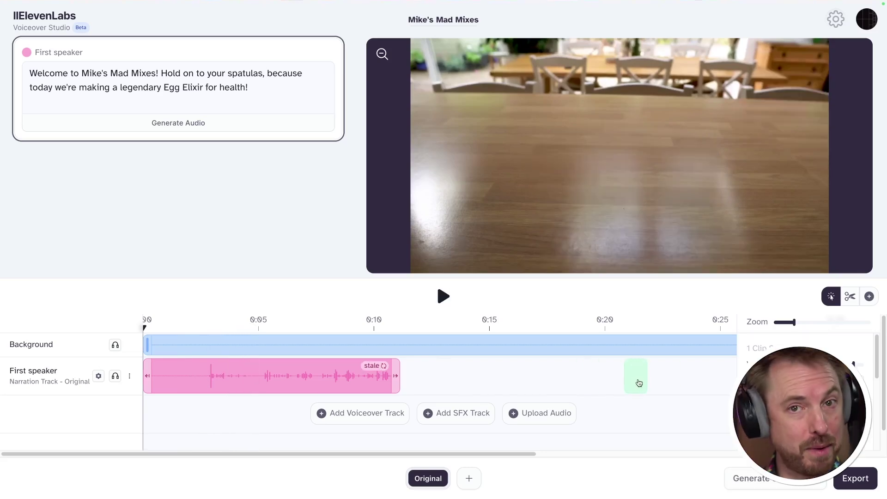
Trim the First speaker's narration clip to about 6 seconds and play it back
click(849, 296)
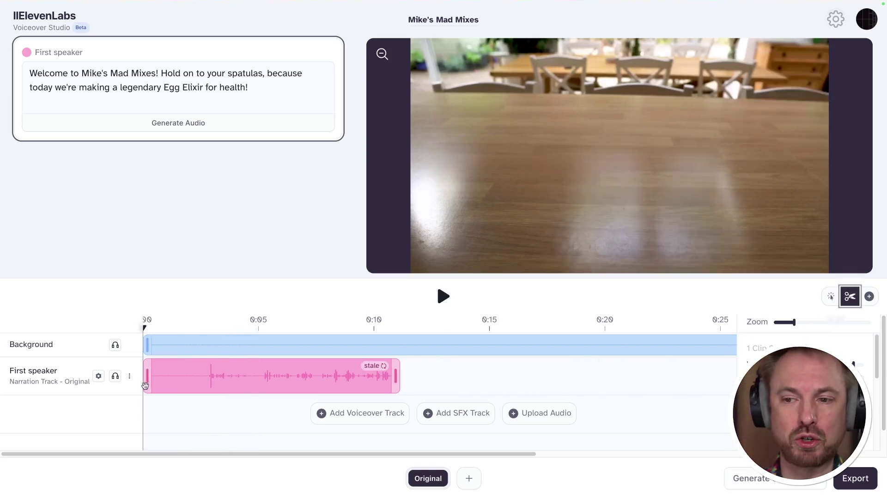
mouse_move(146, 383)
mouse_down()
mouse_move(205, 382)
mouse_move(156, 377)
mouse_up()
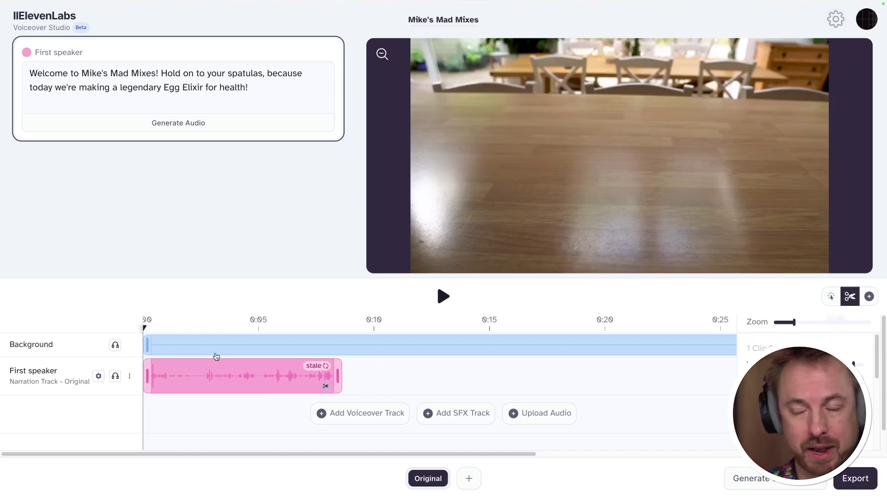
key(space)
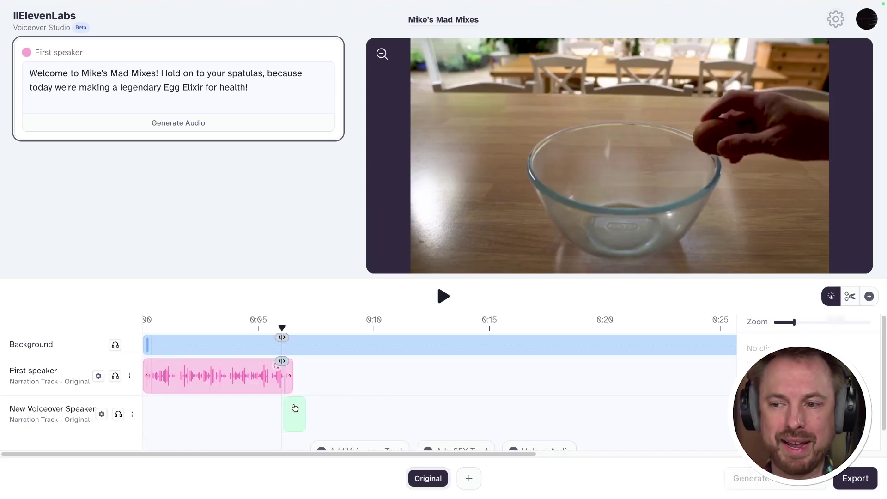
Add a second-speaker clip with the egg-cracking line and generate its audio
click(295, 407)
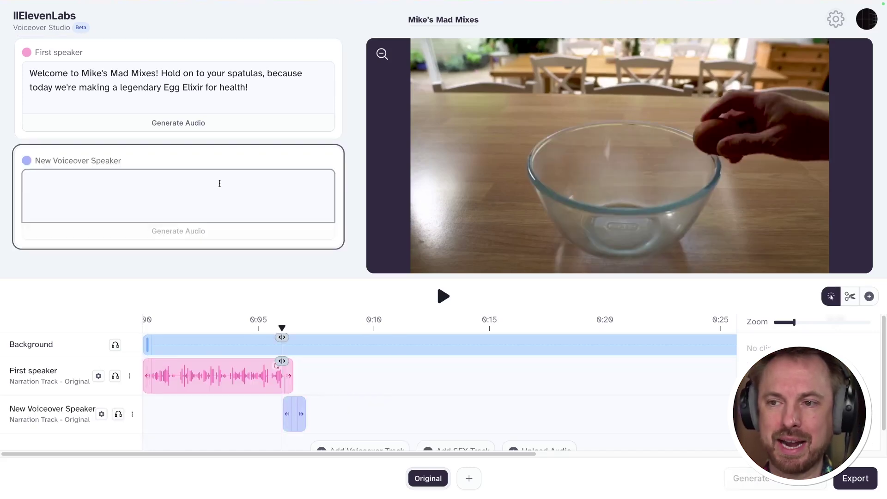
key(ctrl+v)
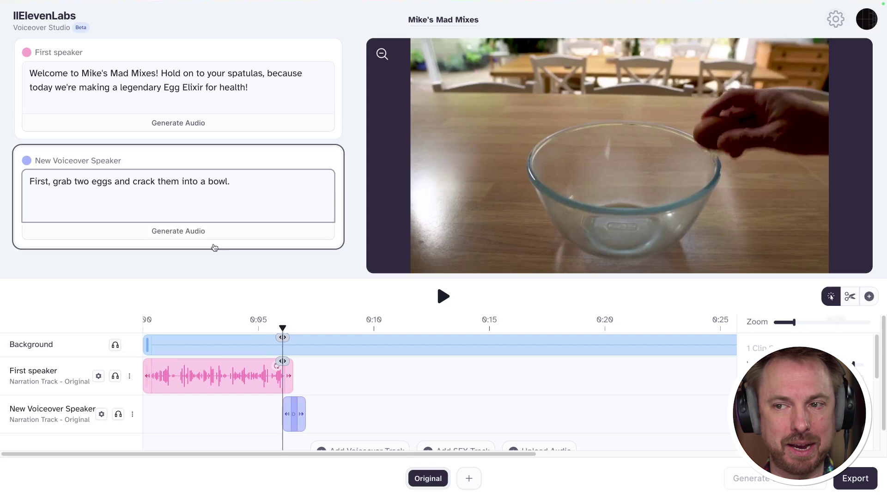
click(217, 231)
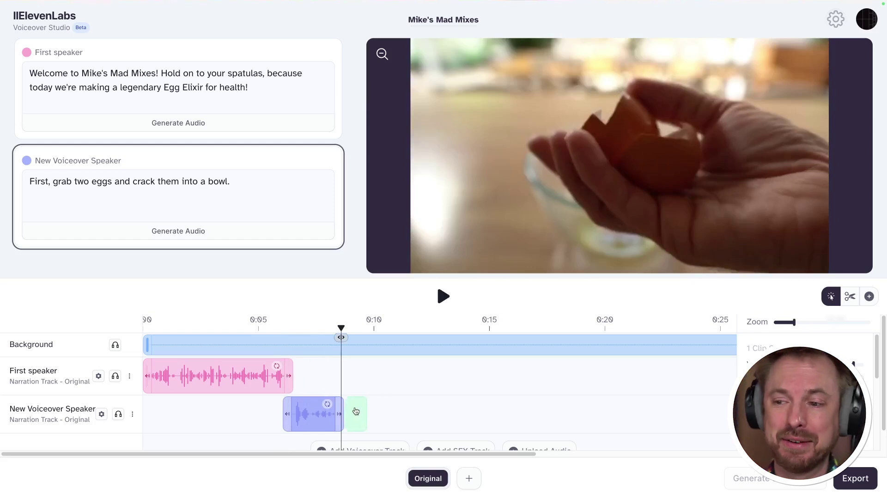
click(328, 405)
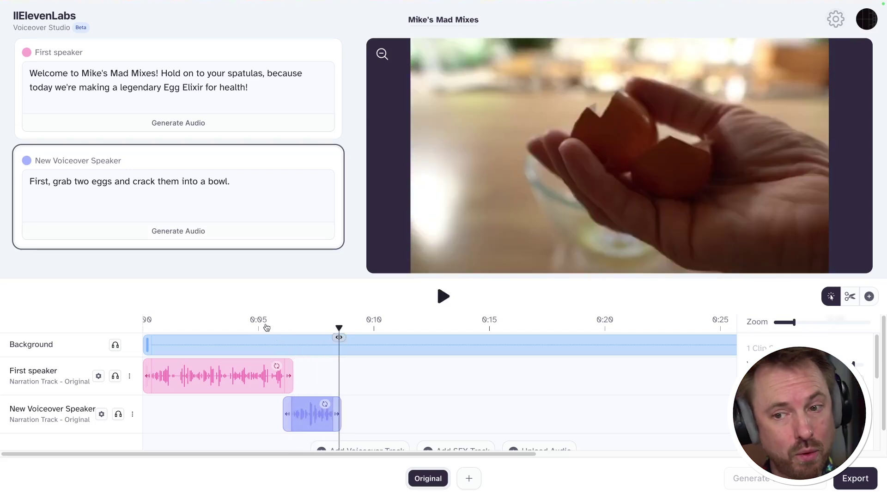
Rename the speaker tracks to 'Male VO' and 'Female VO'
click(53, 369)
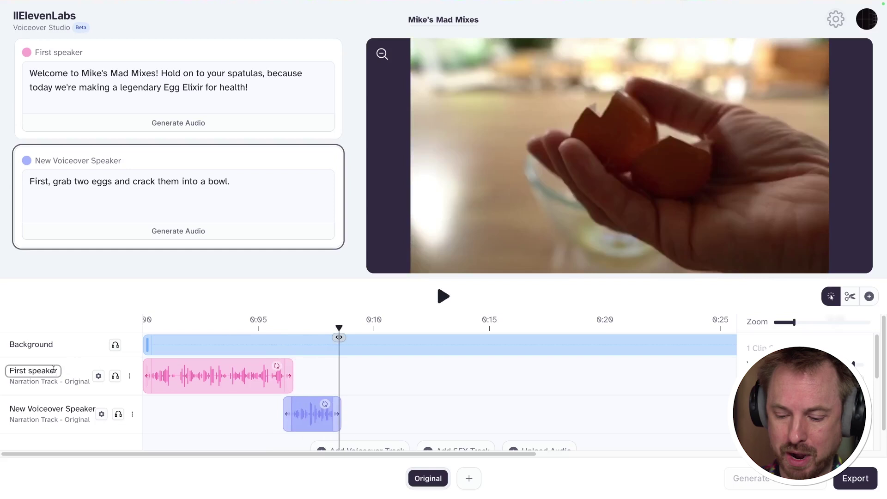
key(ctrl+a)
text(Male VO)
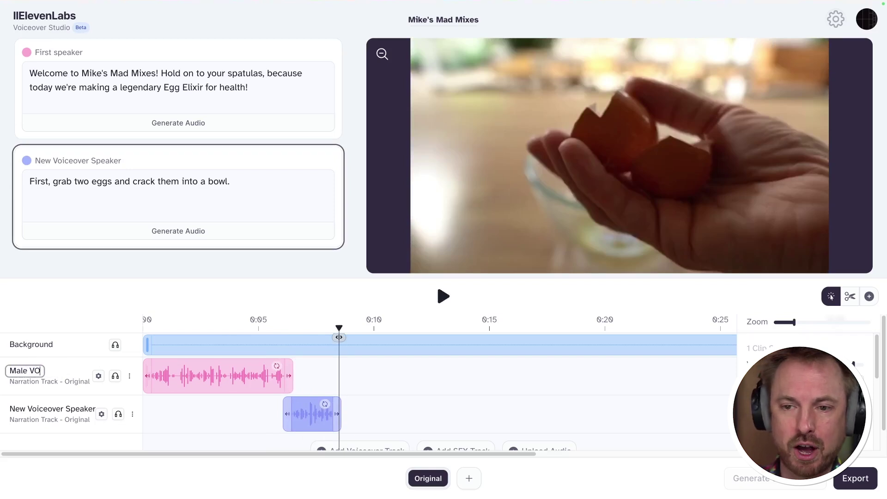
click(82, 415)
key(ctrl+a)
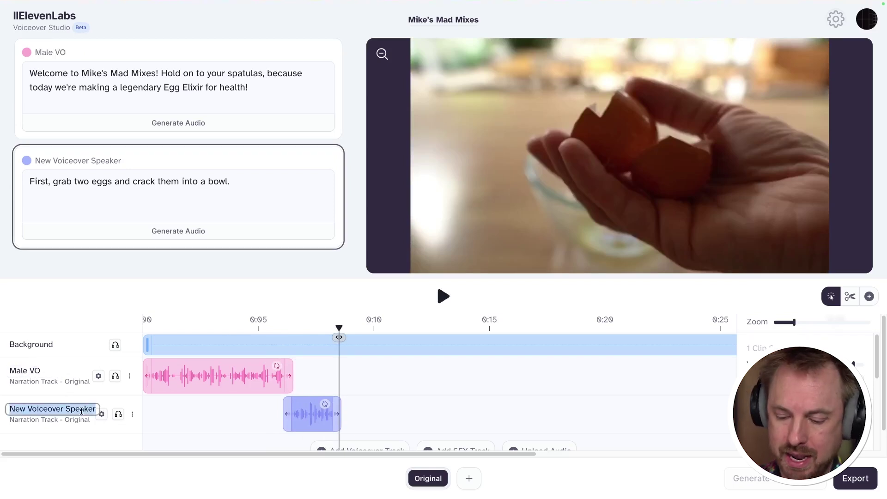
text(Female VO)
key(Return)
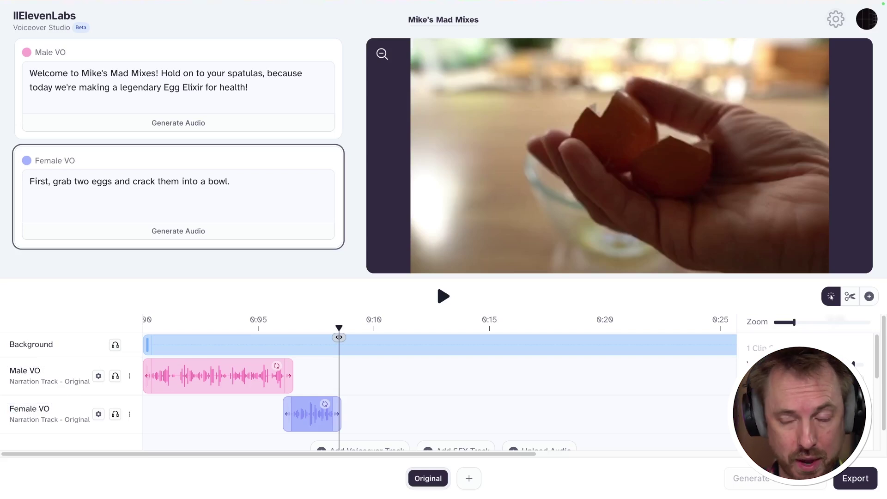
Add a Male VO clip saying 'Channel your inner Hulk and show those eggs who's boss.' and generate it
click(342, 376)
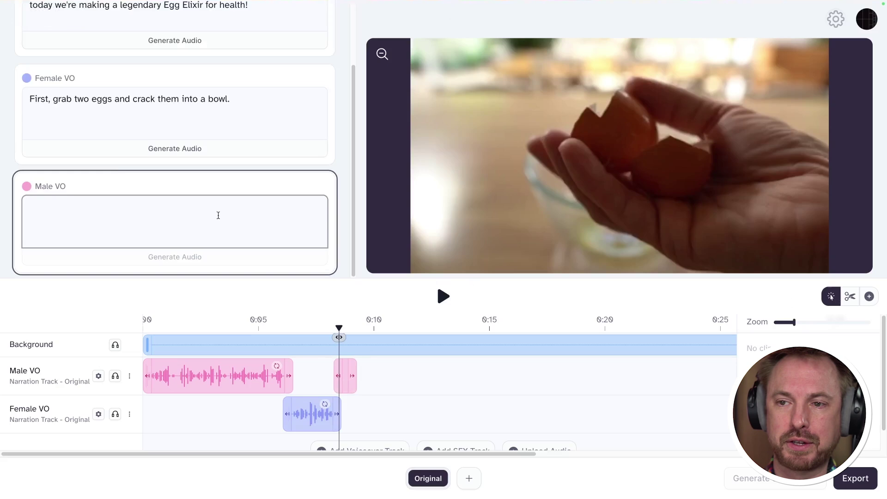
text(Channel your inner Hulk and show those eggs who's boss.)
click(209, 256)
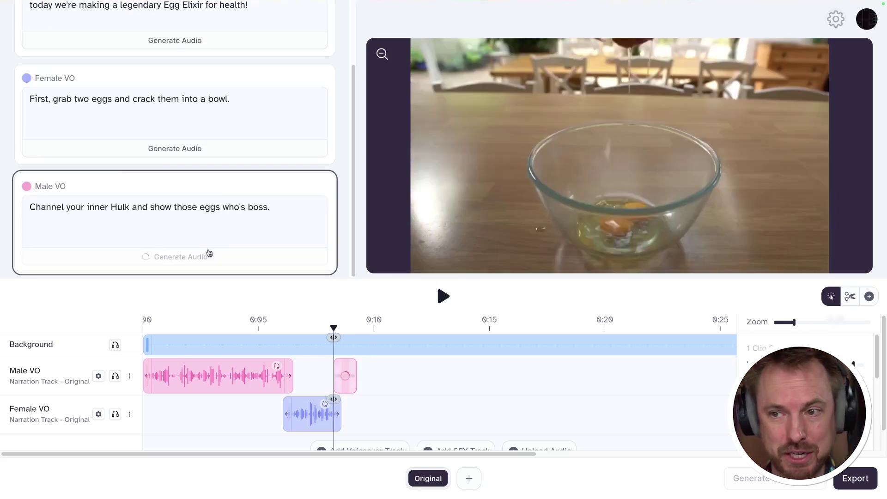
key(space)
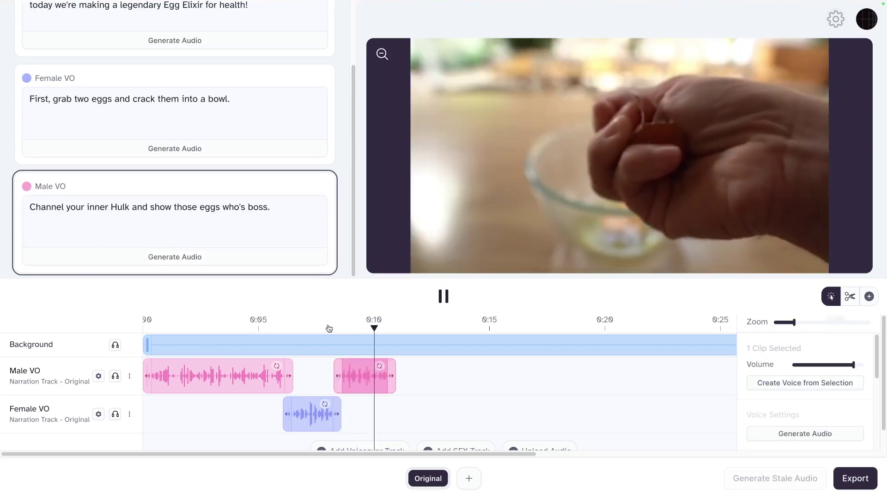
key(space)
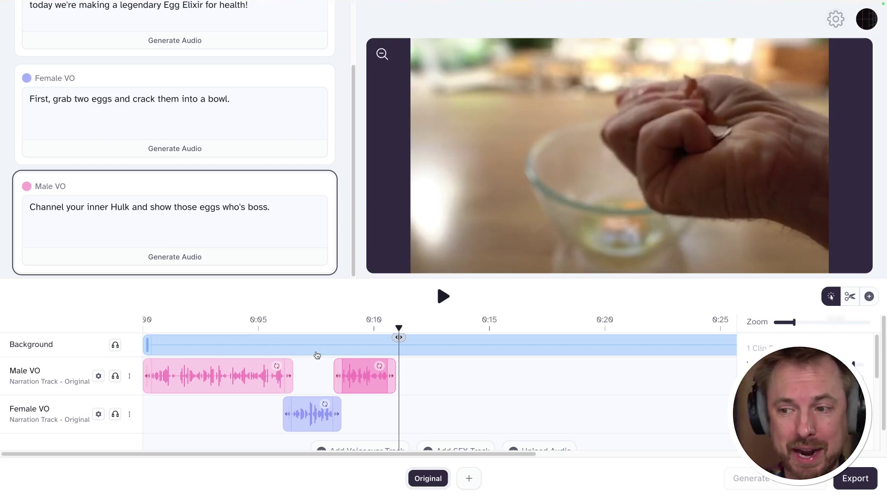
Review the voiceovers by playing the timeline from about 0:05.5
click(316, 412)
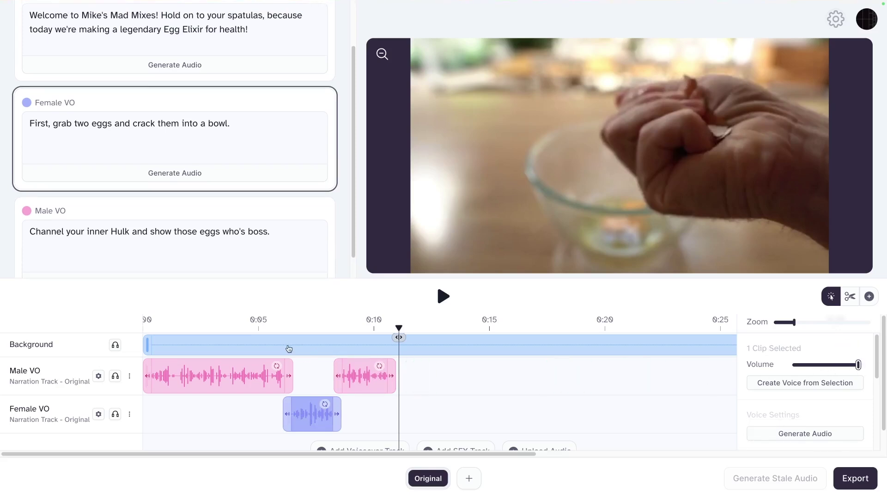
click(273, 327)
key(space)
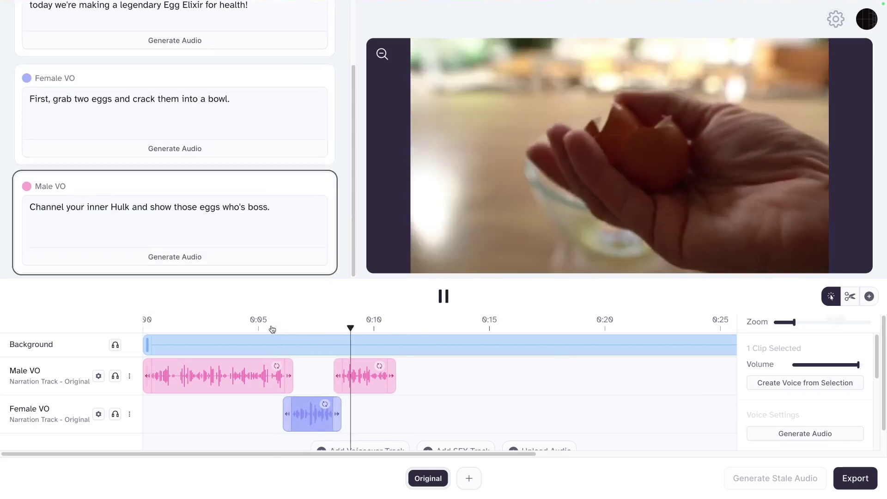
key(space)
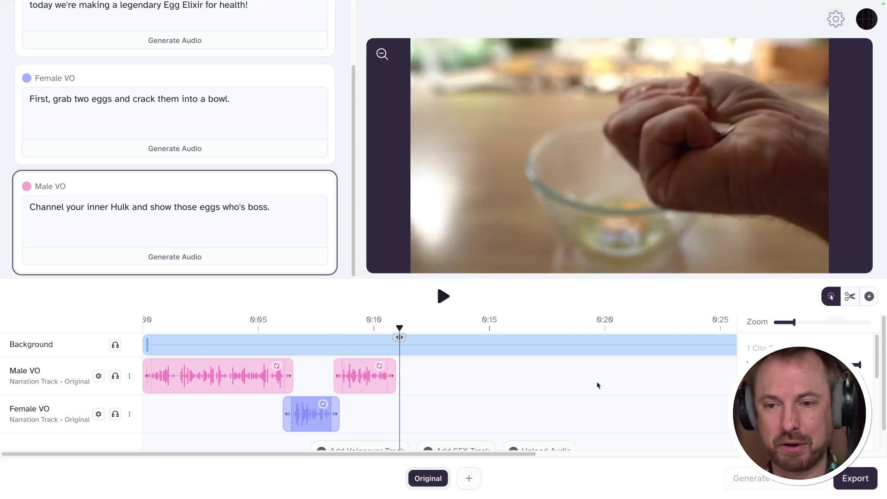
Add a sound-effects track and name it 'SFX'
scroll(314, 422, down, 1)
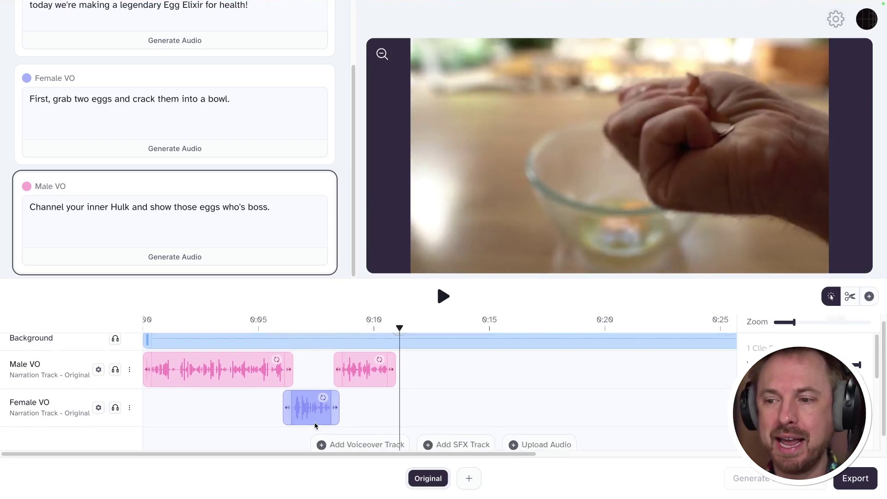
click(432, 430)
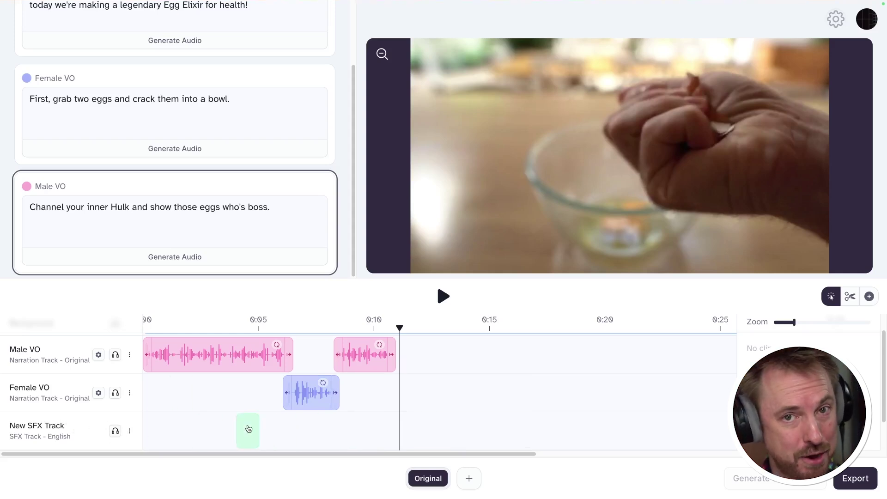
click(62, 425)
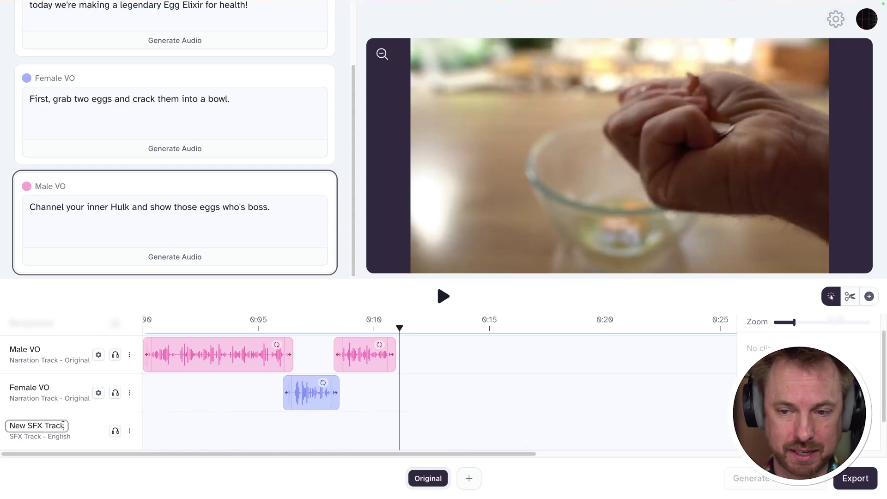
key(ctrl+a)
text(SFX)
key(Return)
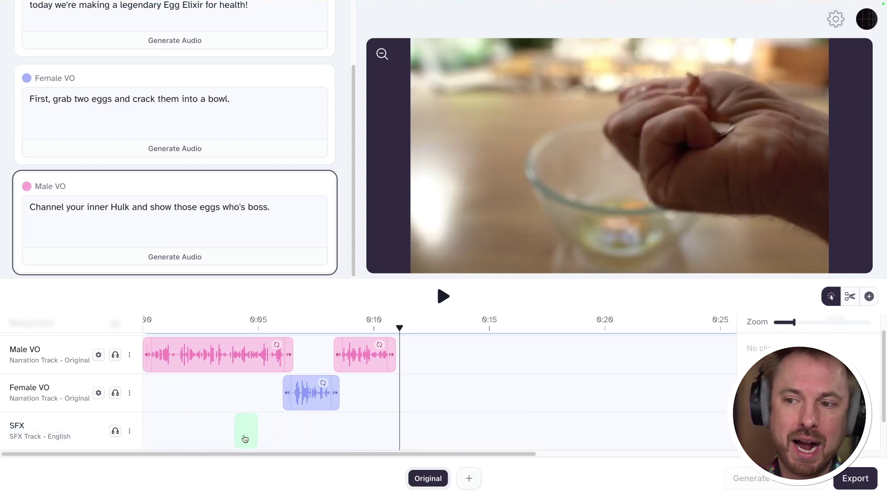
Trim the leading edge of the 'A bowl sliding on a table' clip and replay from 0:00
drag(224, 323, 245, 327)
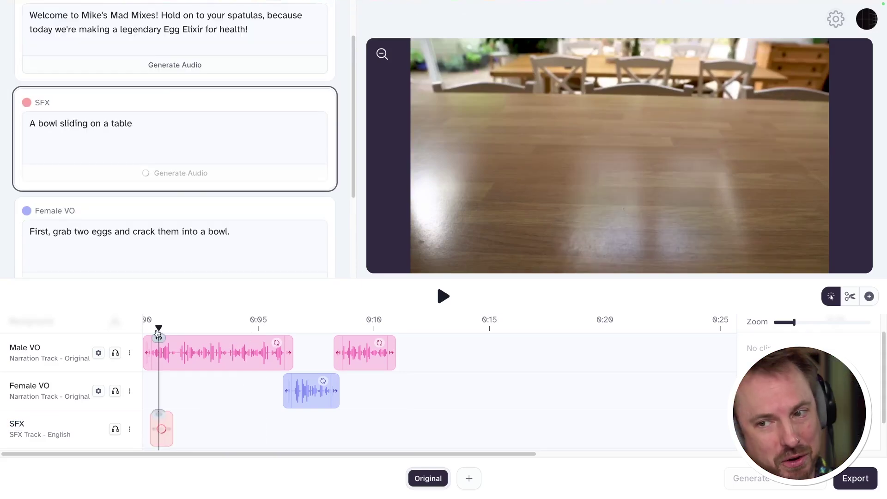
key(space)
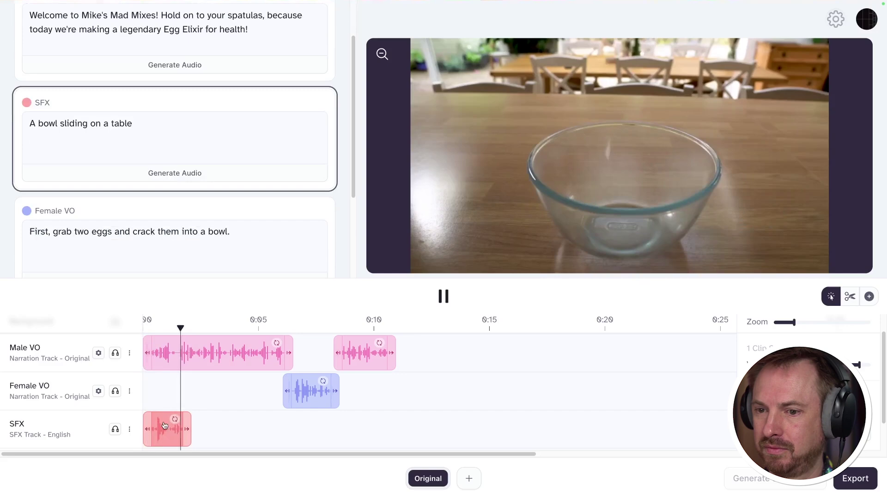
key(space)
click(850, 296)
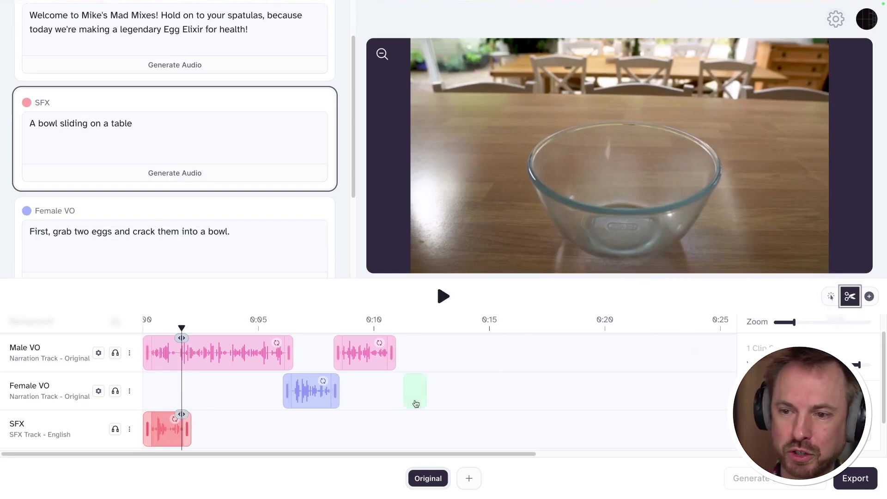
drag(144, 429, 160, 433)
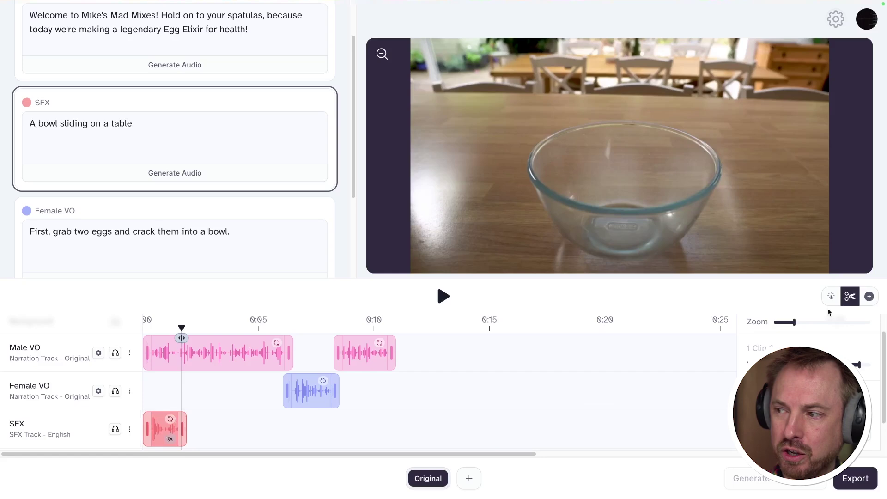
click(140, 330)
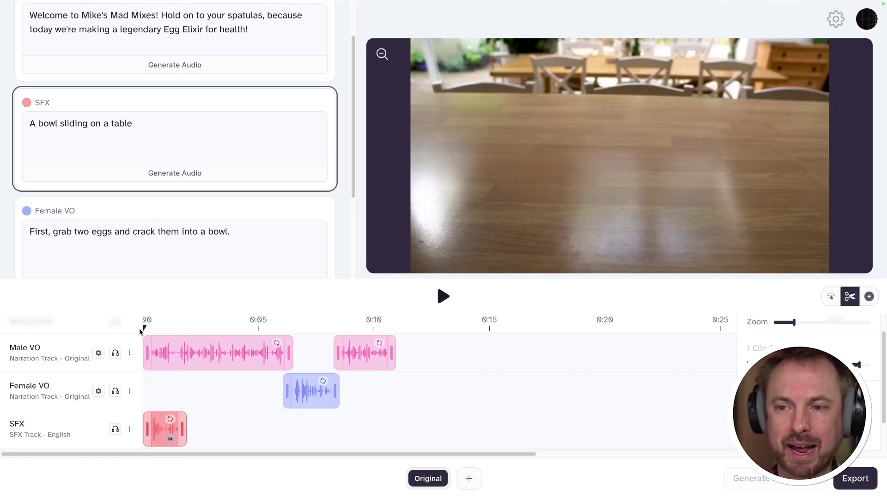
key(space)
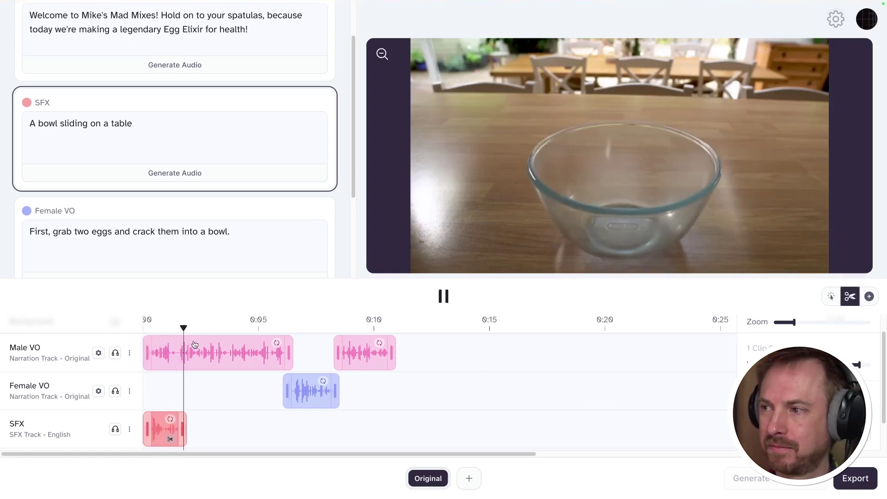
Generate a 'banging egg on side of bowl' sound effect at 0:05
click(261, 429)
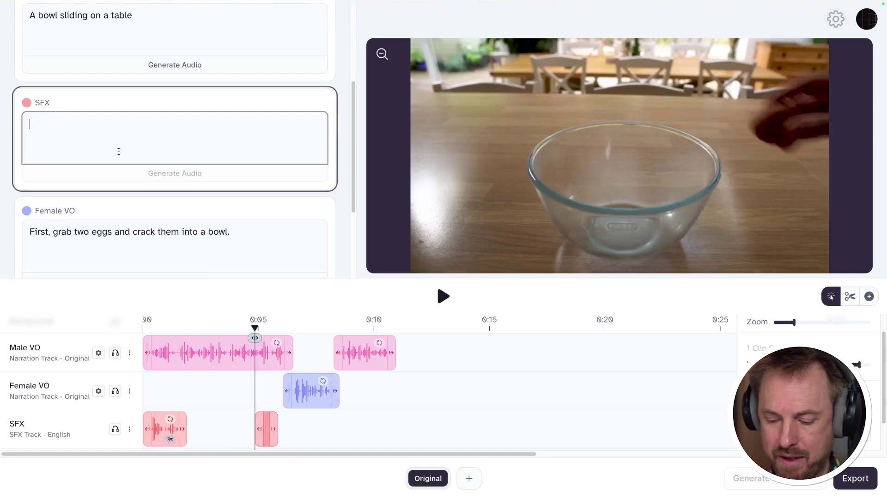
text(banging eg)
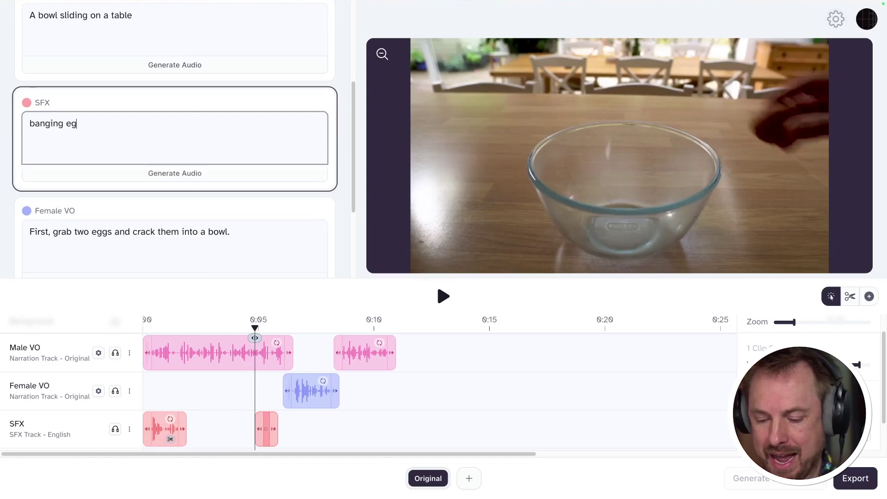
text(g on side of bowl)
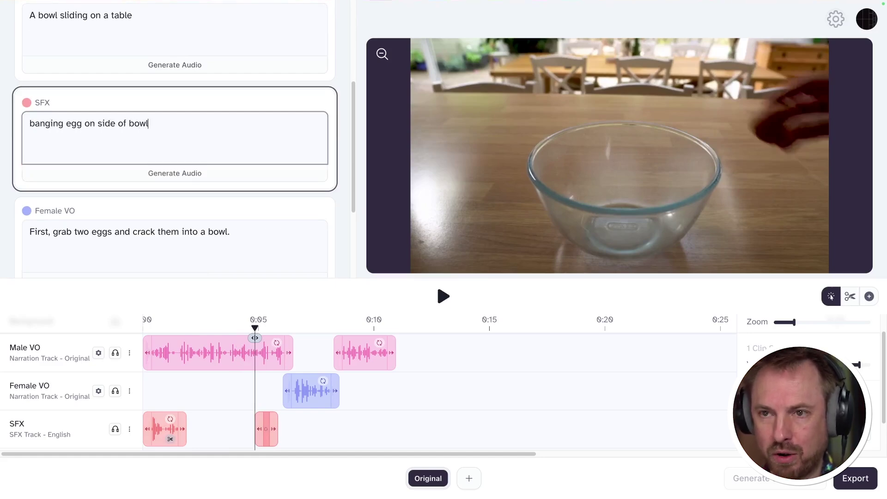
click(143, 172)
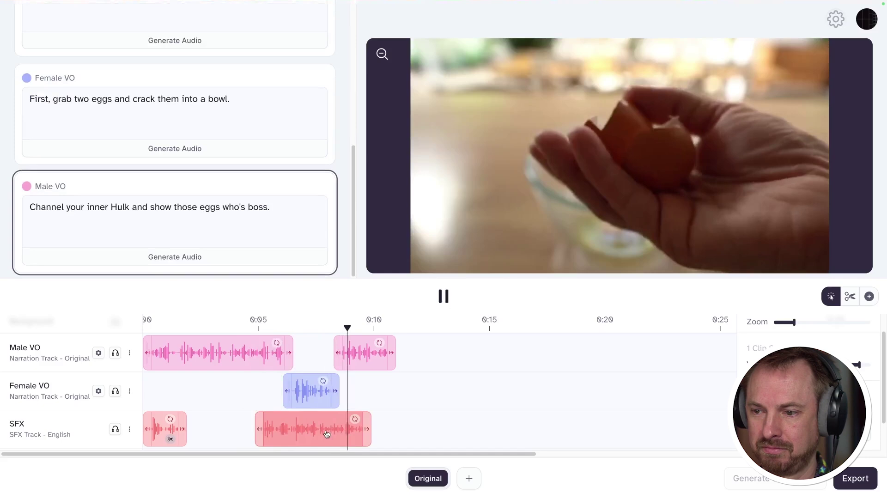
key(space)
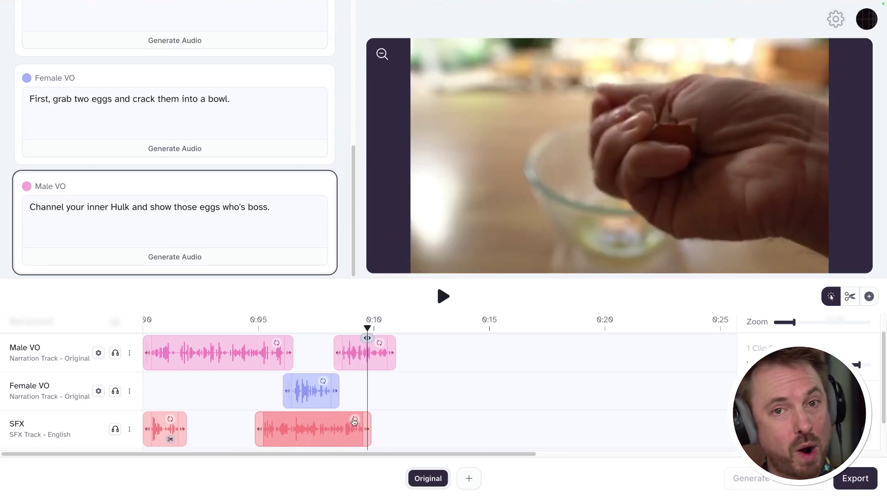
click(354, 420)
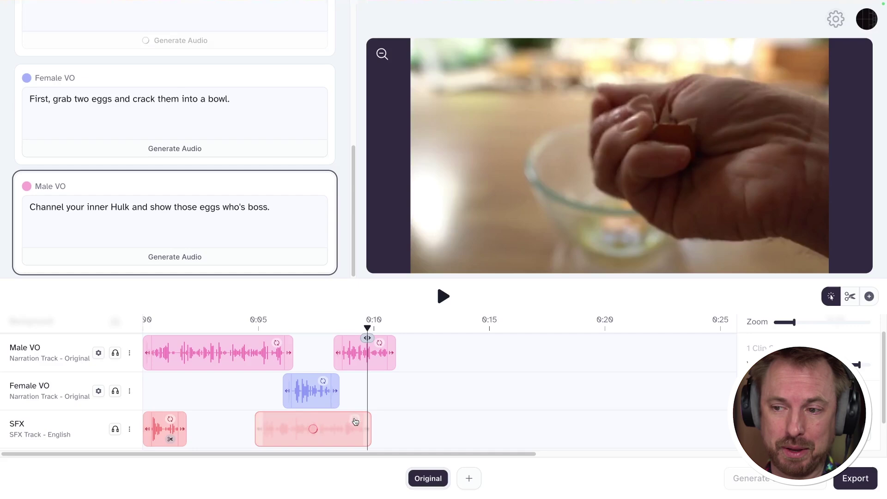
key(s)
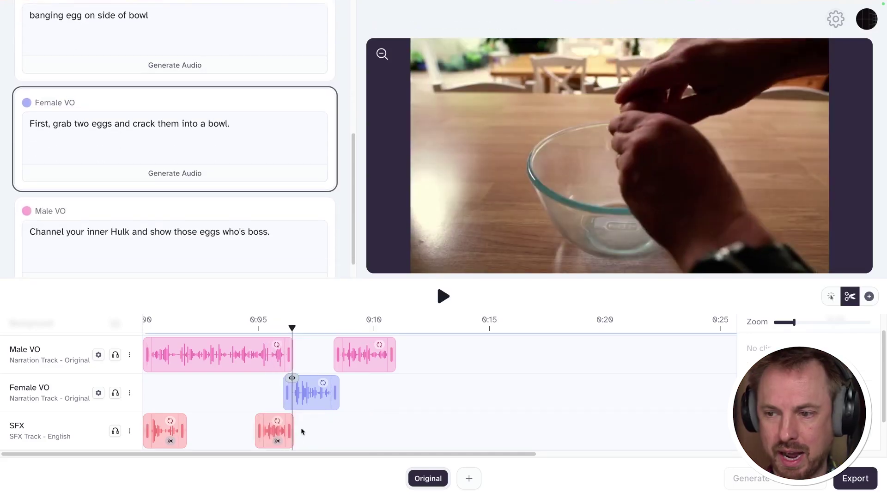
Add eggshell-cracking clips at 0:06, a copy at 0:08, and another generated effect at 0:11
click(304, 429)
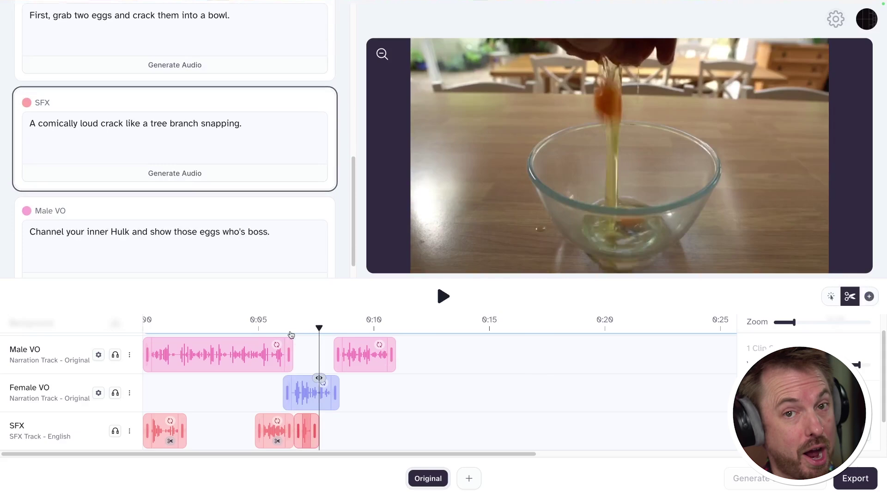
right_click(306, 437)
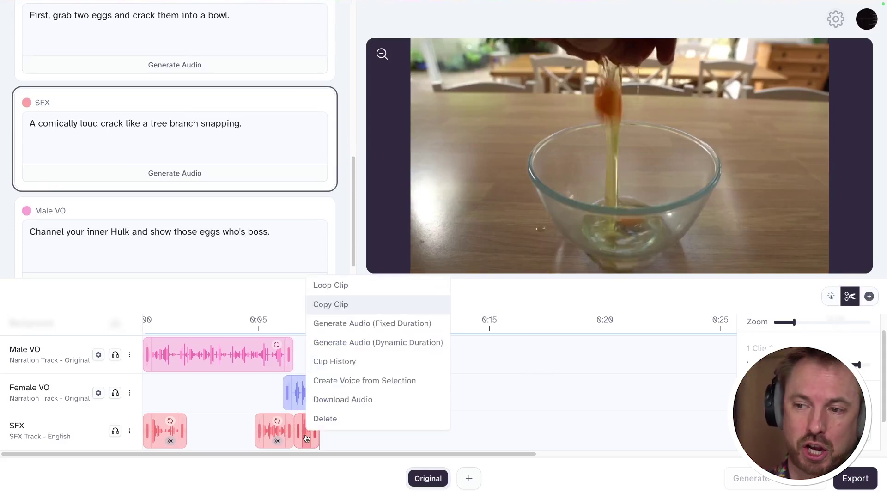
click(342, 304)
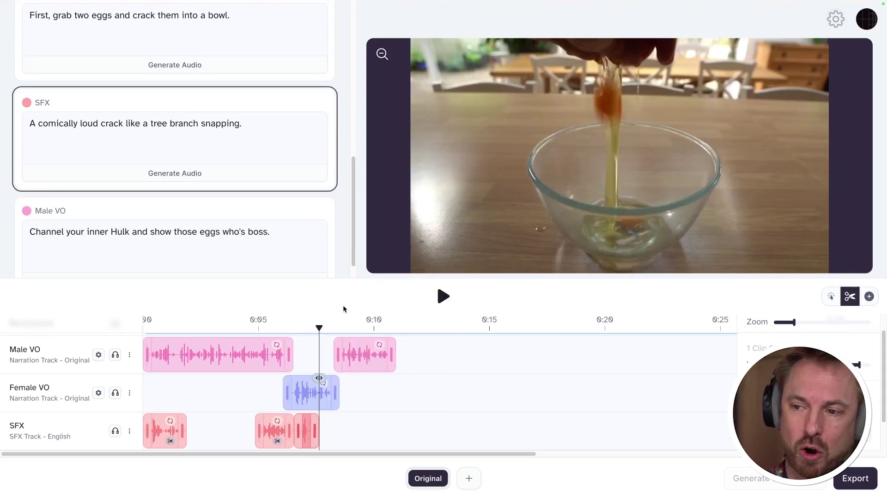
click(341, 438)
key(space)
key(c)
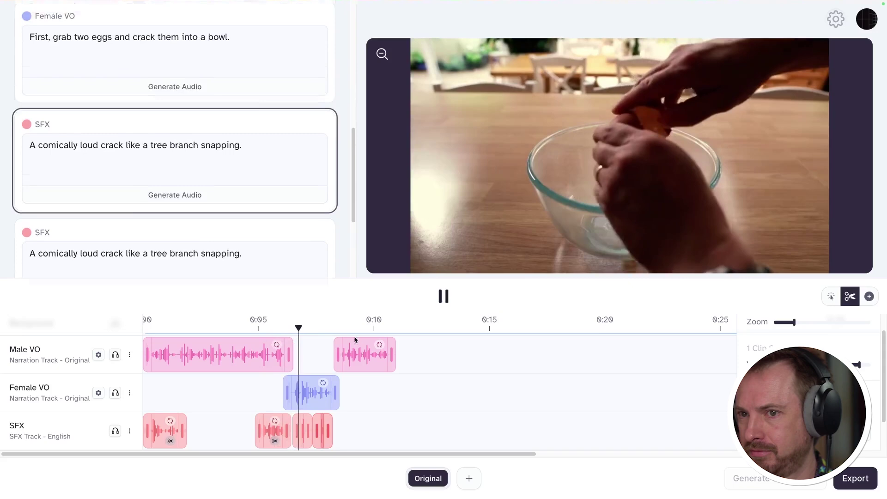
click(404, 345)
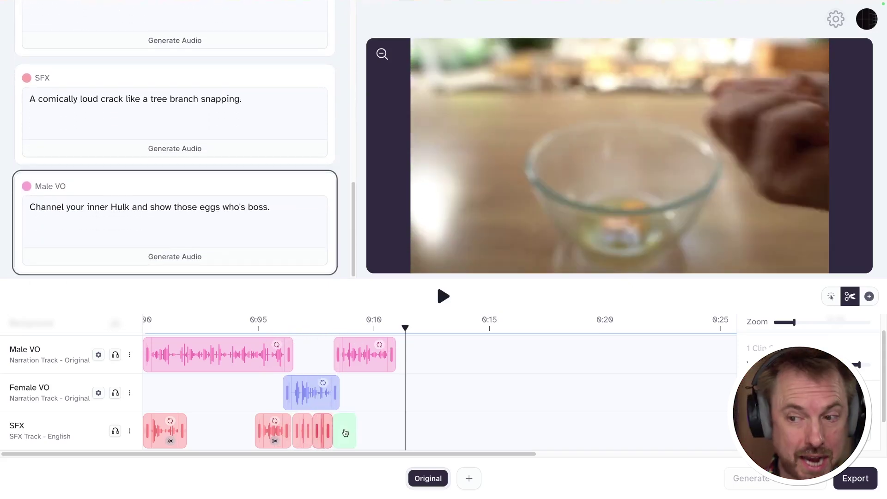
click(345, 432)
key(ctrl+v)
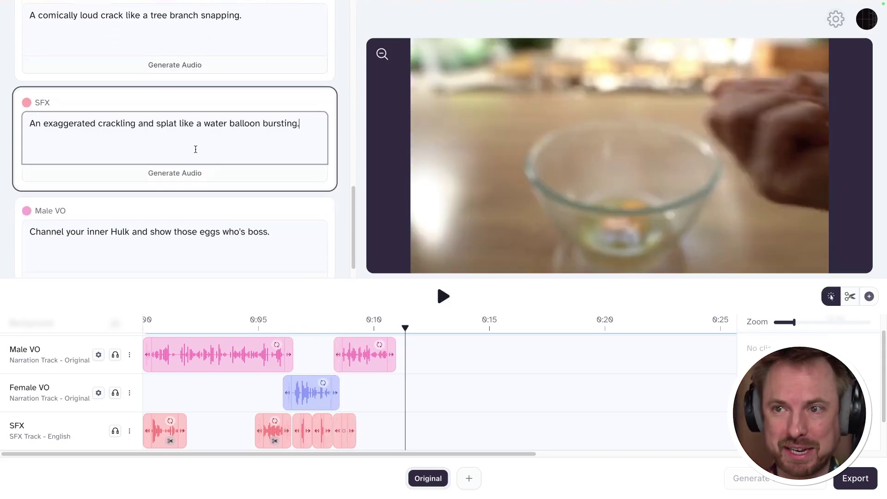
click(184, 173)
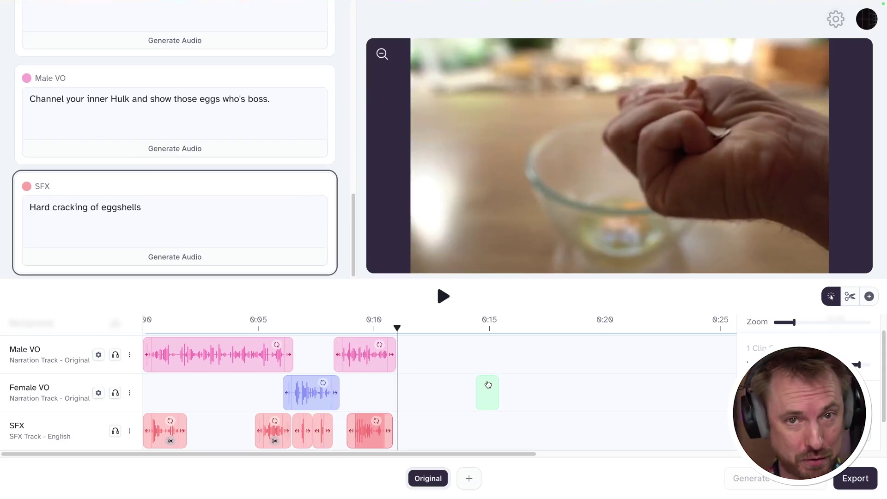
Move the Female VO clip to about 0:11 and add a new Female VO clip near 0:20
drag(488, 384, 407, 386)
key(space)
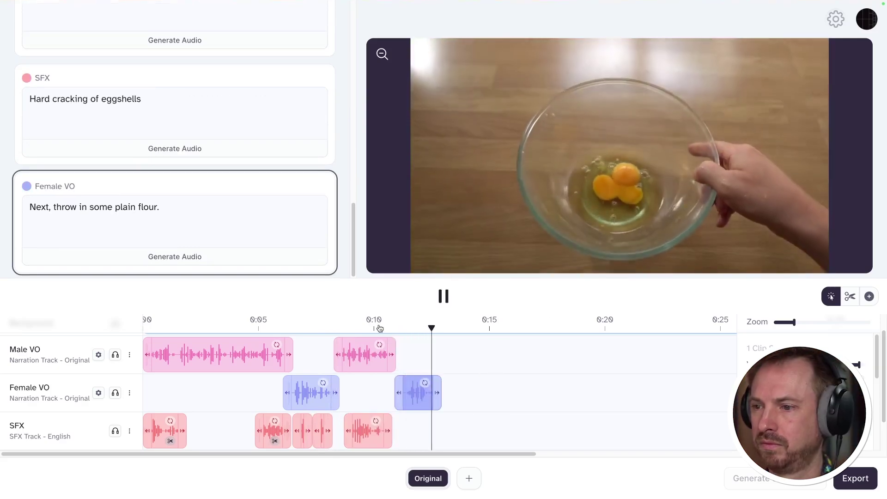
click(616, 407)
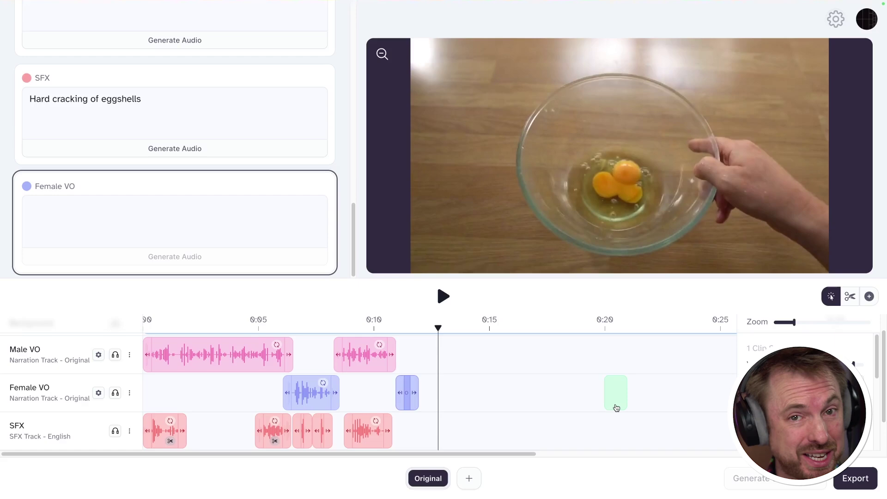
drag(615, 407, 679, 400)
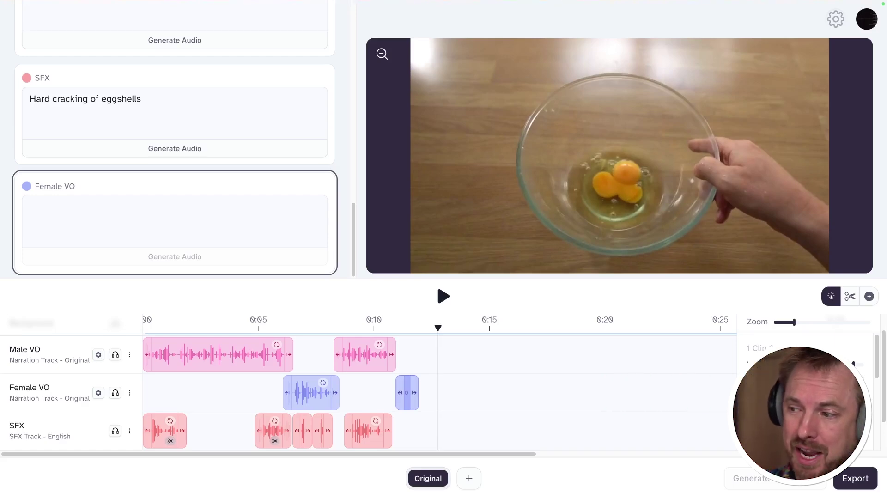
Dictate 'Next, throw in some plain flour.' into the second Female VO clip using the mic
scroll(768, 407, down, 3)
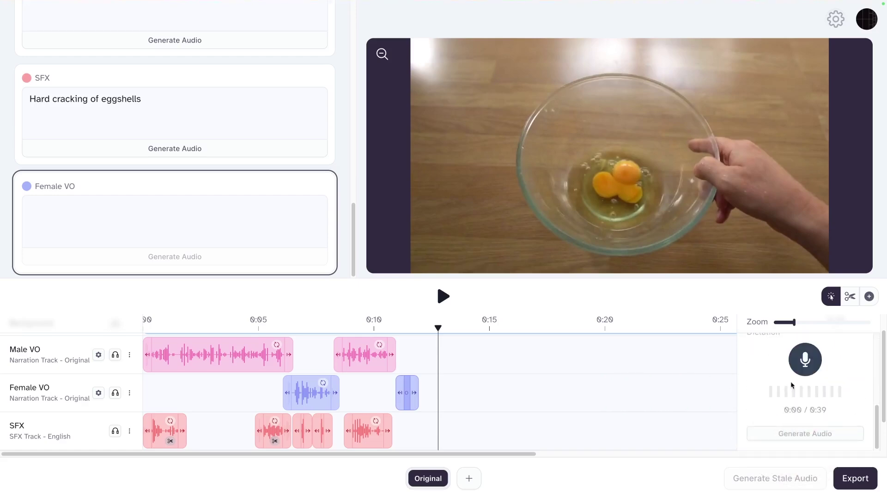
scroll(803, 362, up, 1)
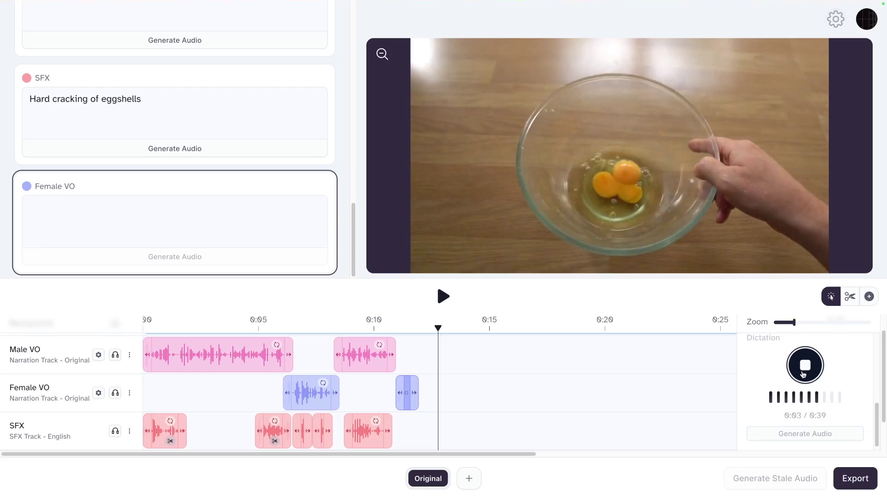
click(804, 366)
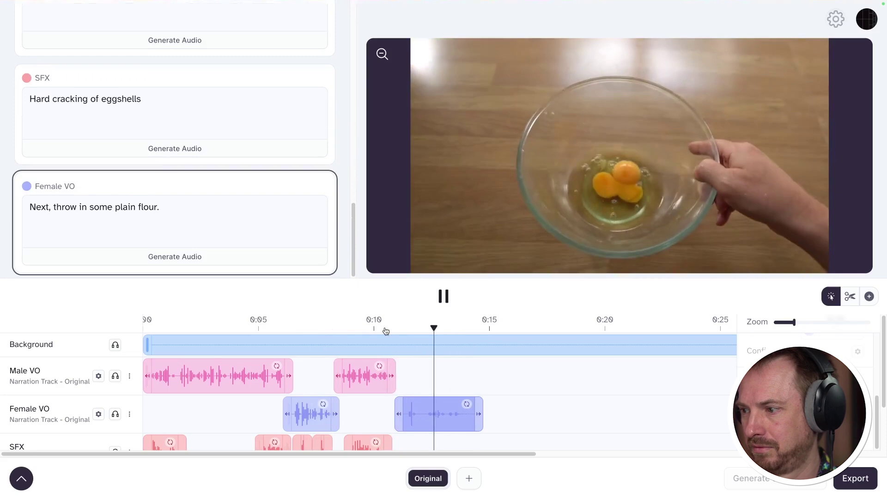
Preview the flour line and move the bowl-sliding clip to about 0:12
key(space)
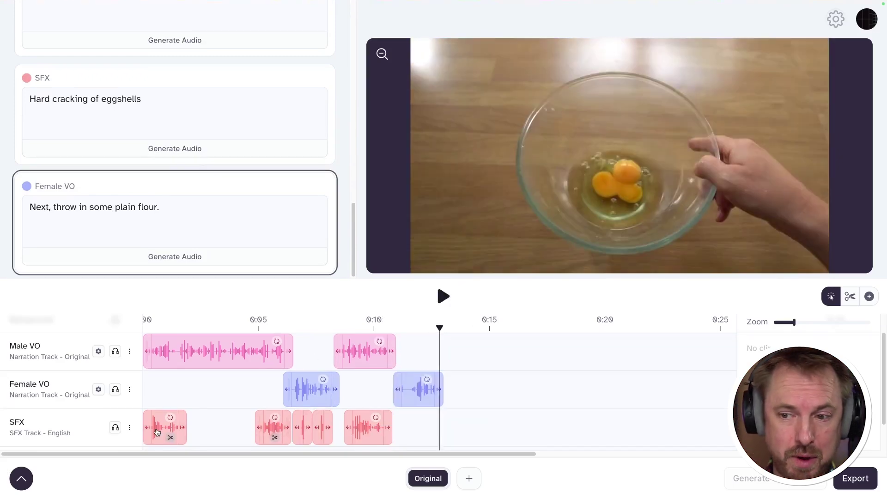
click(157, 432)
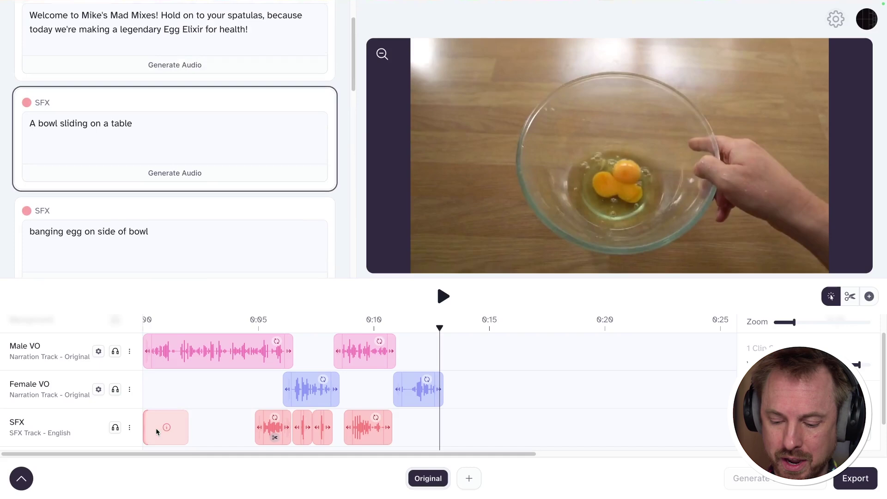
drag(157, 432, 416, 429)
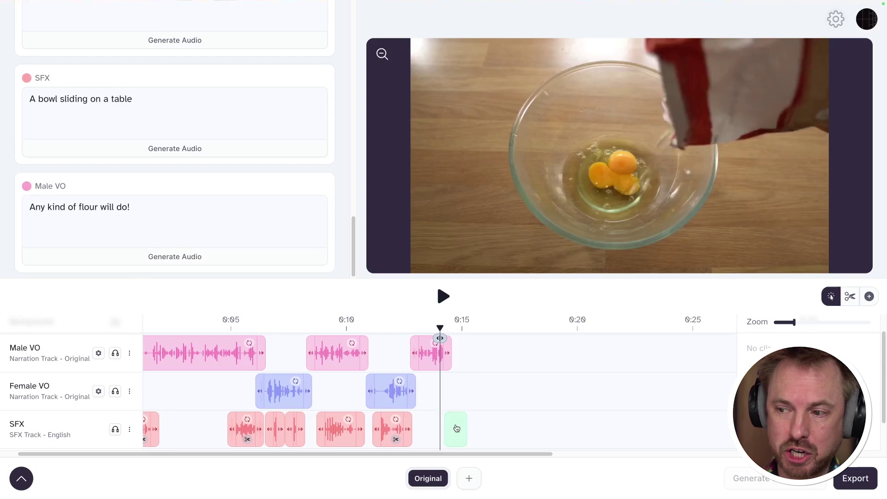
Generate a flour-tipping sound effect and split off a separate Click effect
click(456, 429)
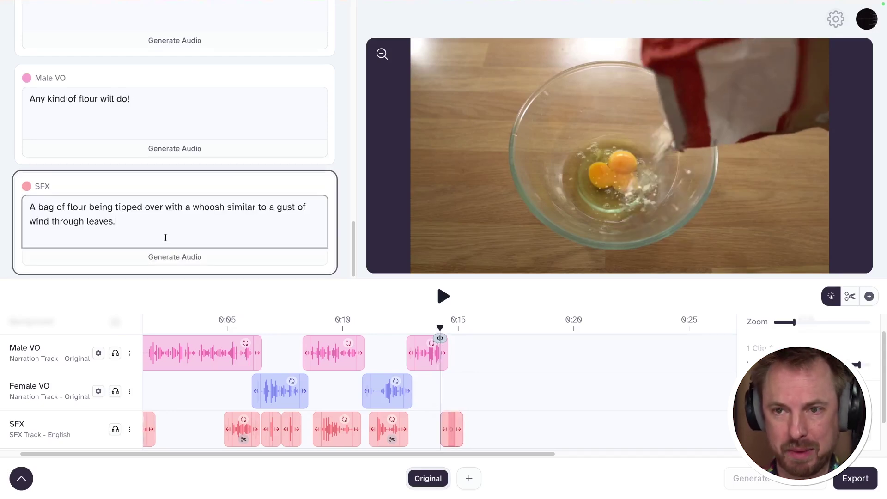
click(184, 255)
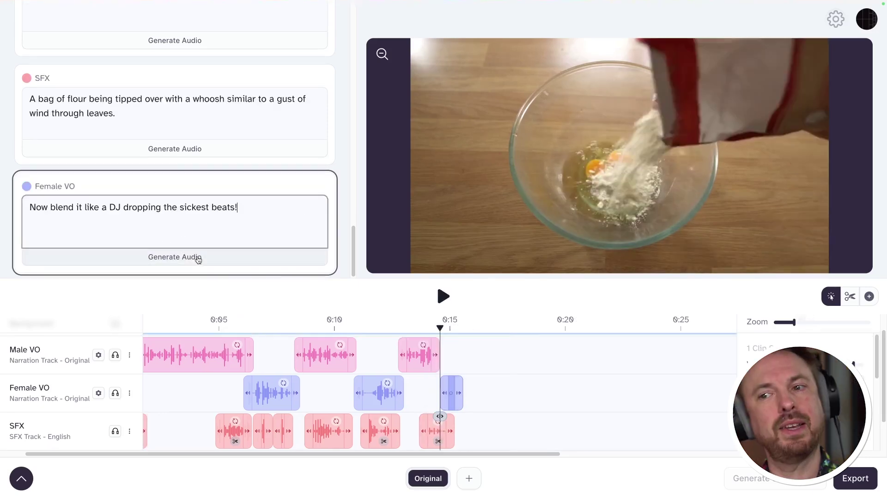
click(197, 259)
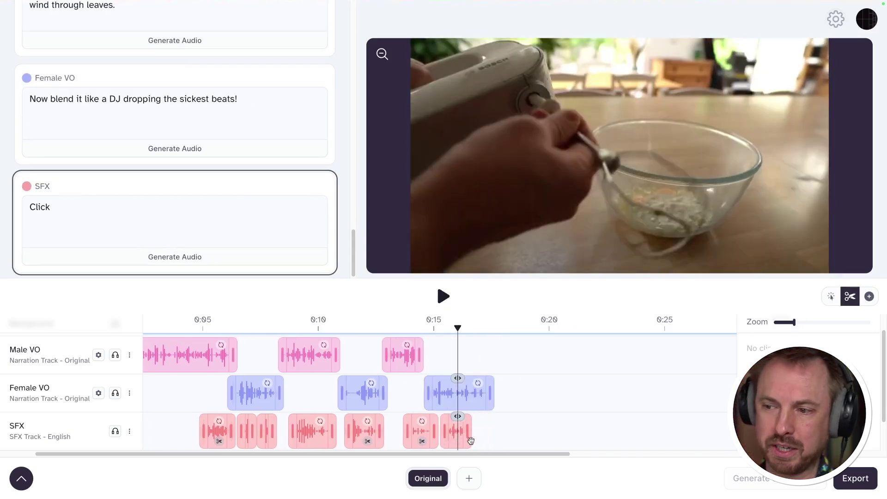
click(455, 437)
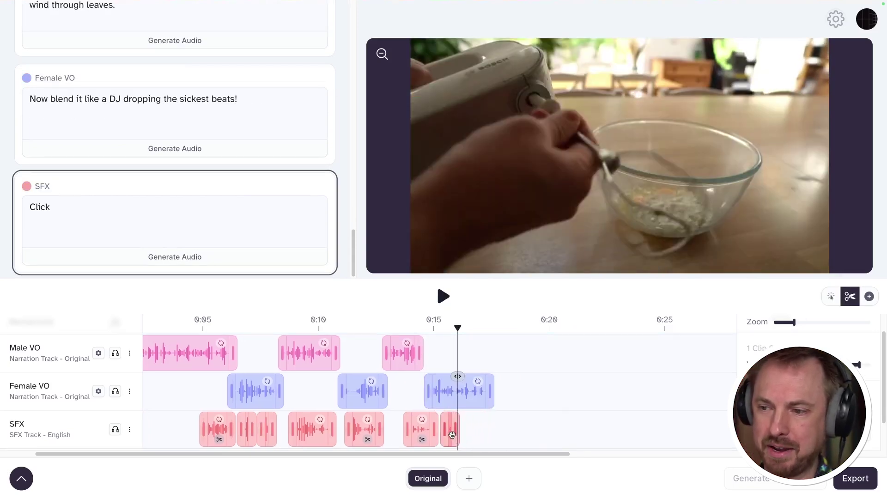
click(451, 438)
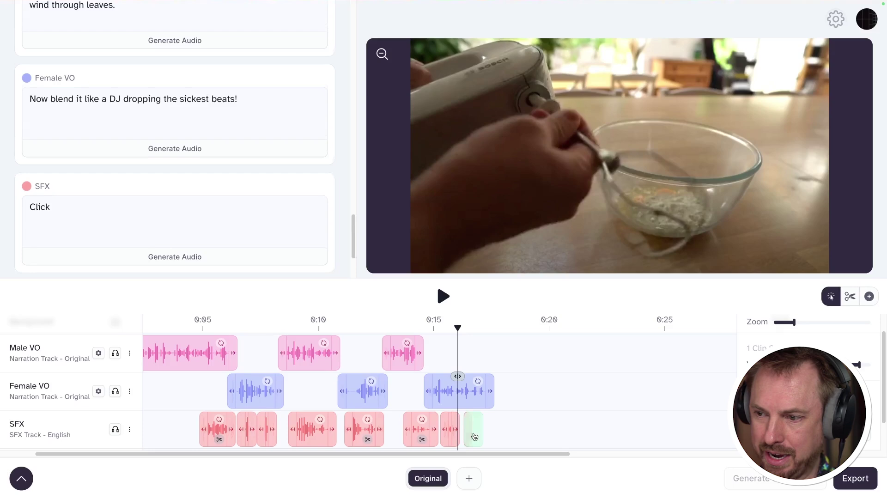
Shorten the blender sound clip from its end after reviewing it from about 0:17.5
key(space)
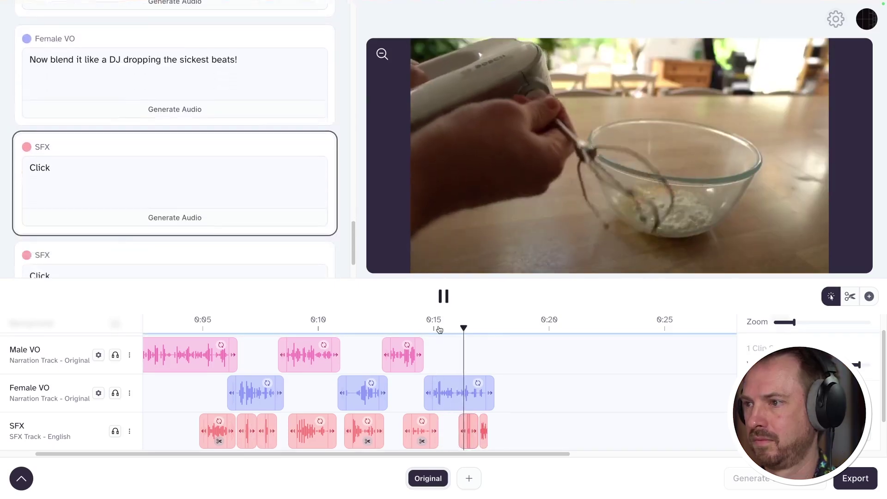
key(space)
drag(493, 329, 444, 328)
key(space)
scroll(461, 378, down, 2)
key(space)
scroll(461, 378, up, 2)
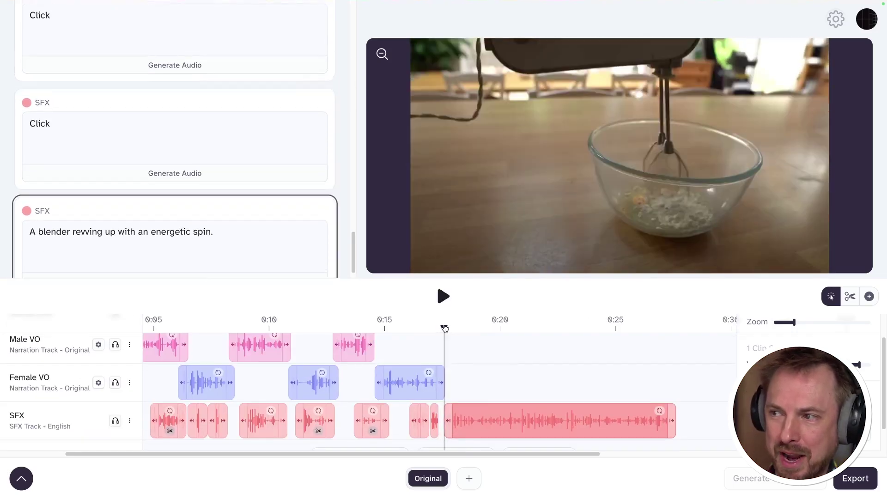
right_click(466, 414)
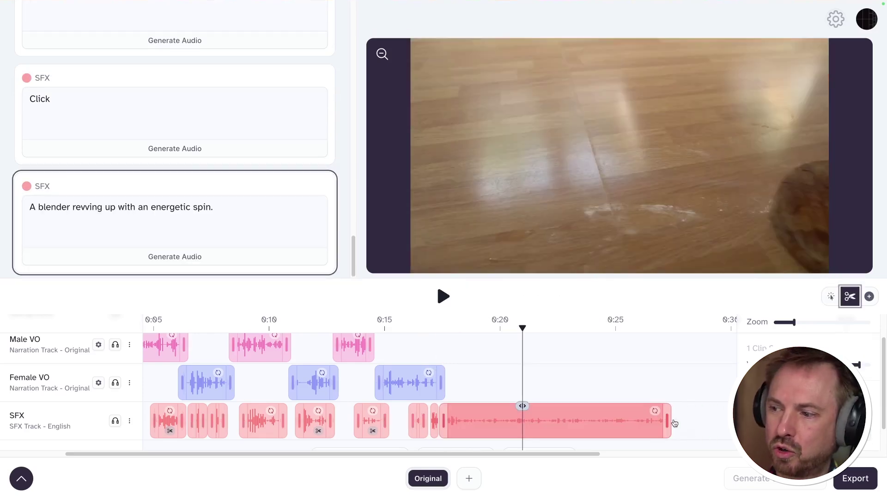
drag(632, 424, 524, 425)
Place the bowl-sliding clip right after the blender sound and play from 0:21
click(307, 421)
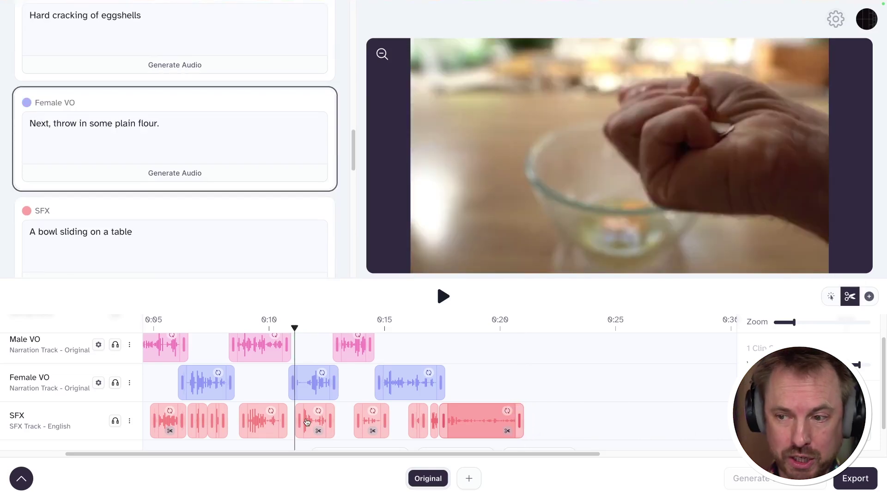
click(307, 422)
drag(306, 421, 543, 416)
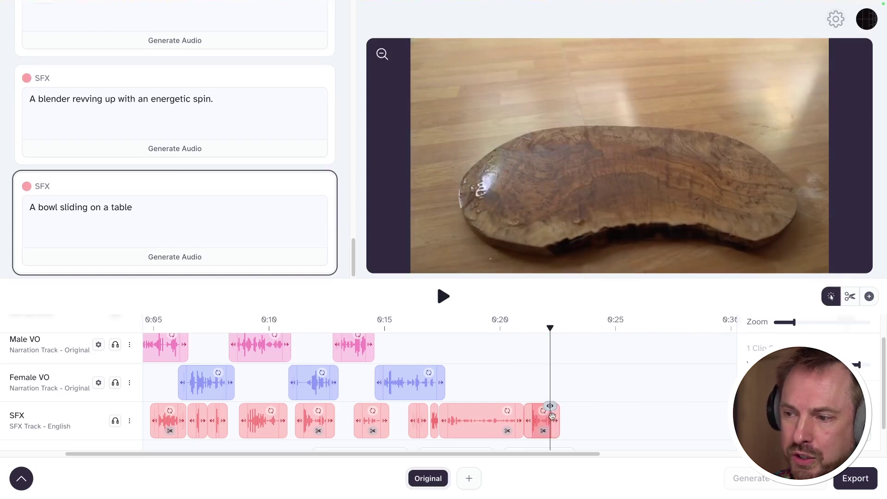
click(522, 328)
key(space)
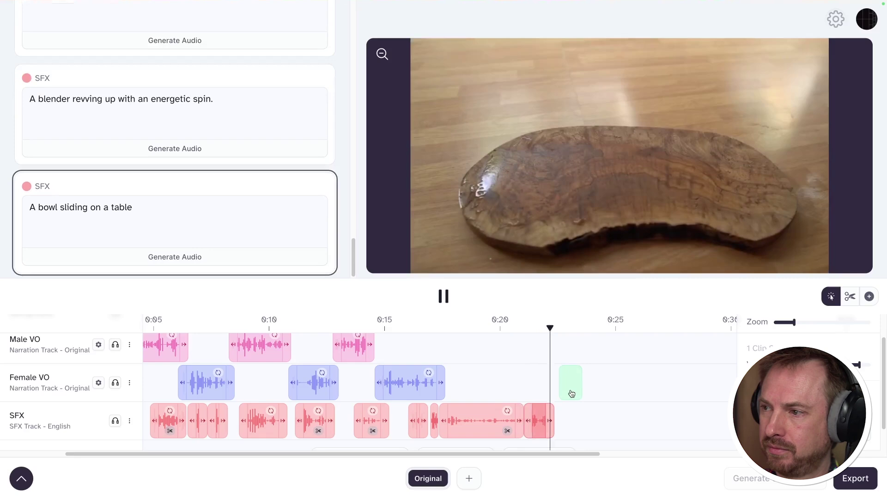
Add the chopping-board Male VO line at 0:21 and play it back
key(space)
key(c)
click(529, 329)
key(space)
key(v)
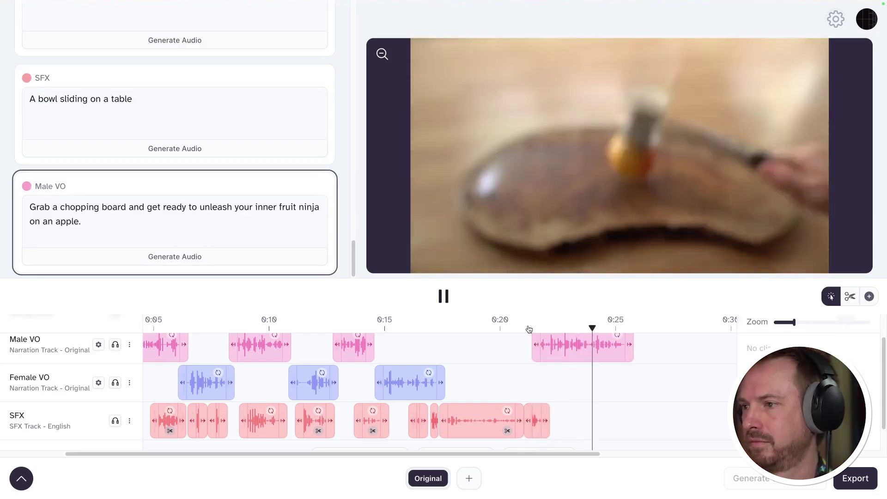
key(space)
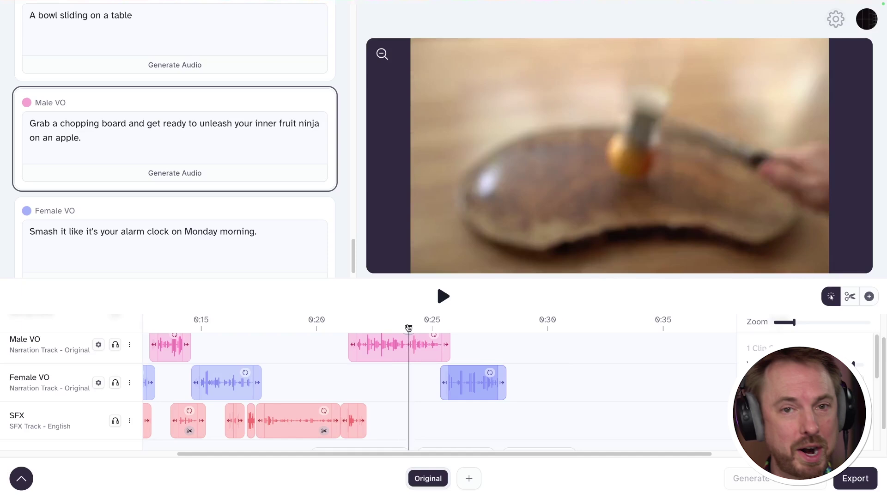
Create a short hammer-smash sound effect clip at about 0:25 on the zoomed timeline
scroll(394, 363, up, 5)
key(space)
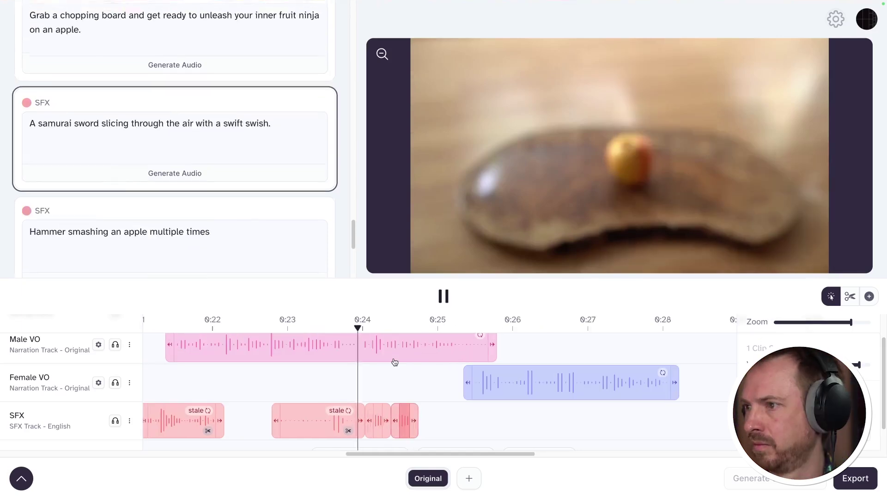
key(space)
drag(420, 423, 433, 426)
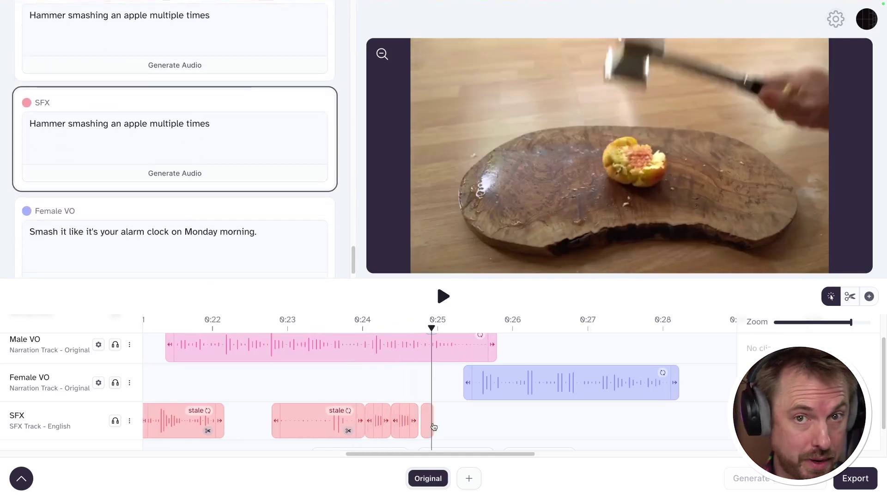
click(425, 425)
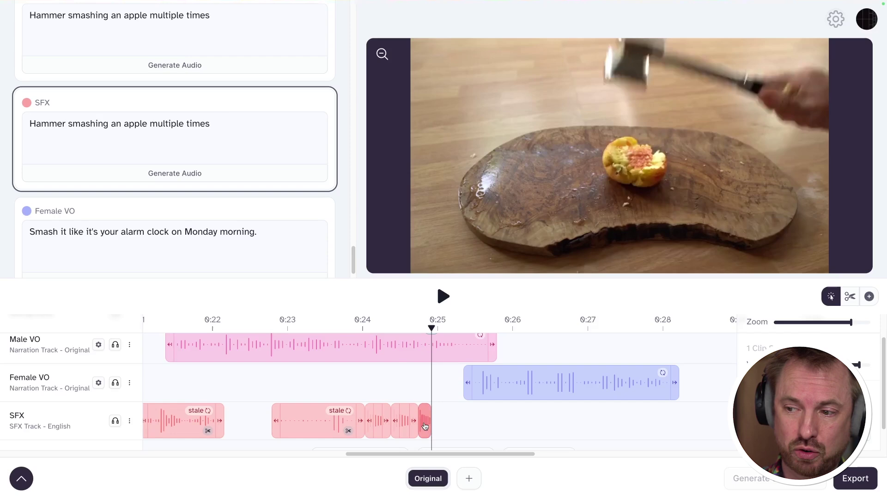
key(space)
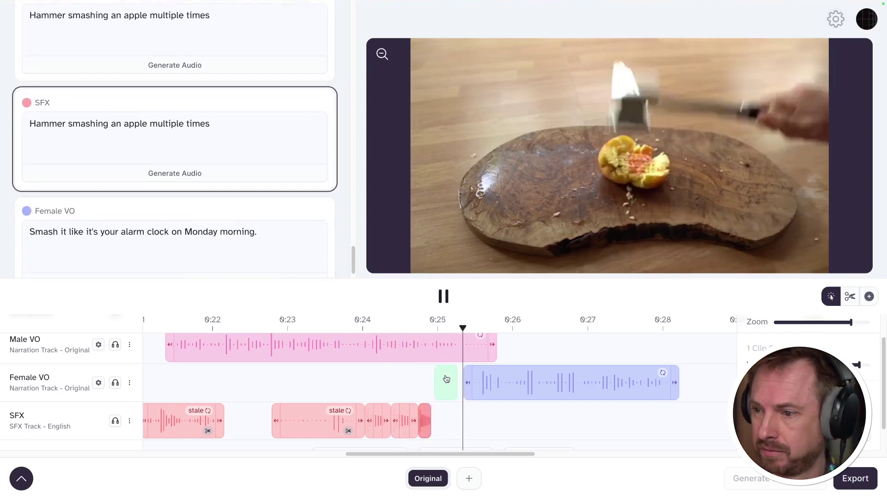
key(space)
drag(851, 322, 807, 322)
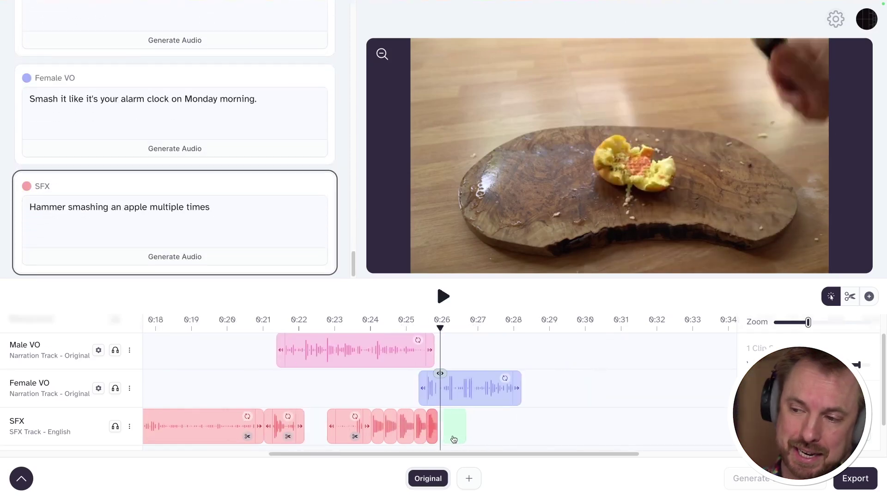
Generate clumsy-throw and plopping sound effects around 0:30 and play them back
click(448, 434)
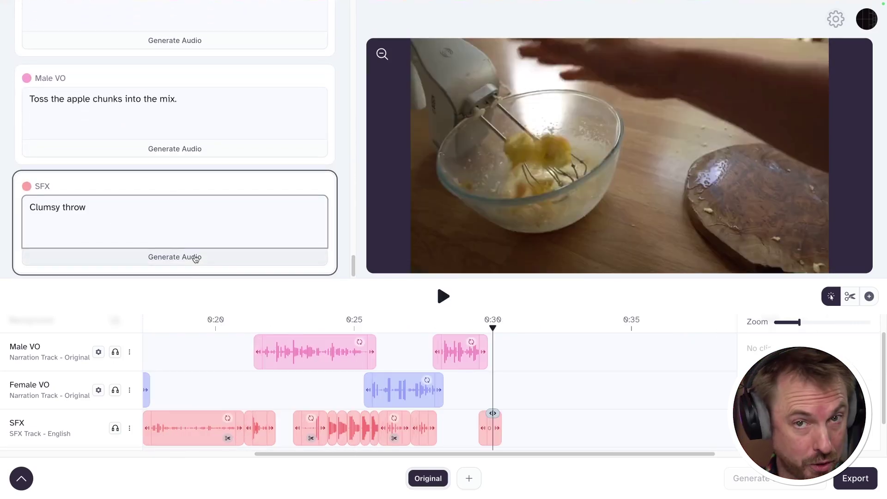
click(195, 258)
click(461, 327)
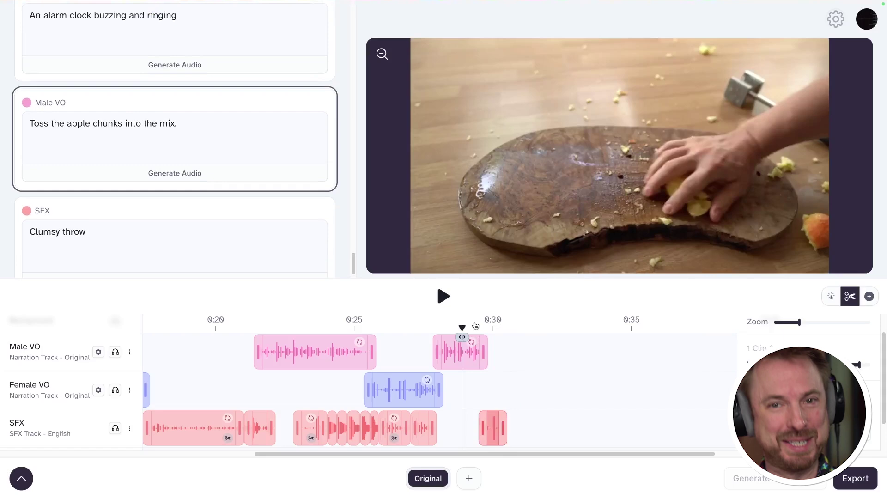
key(space)
key(space)
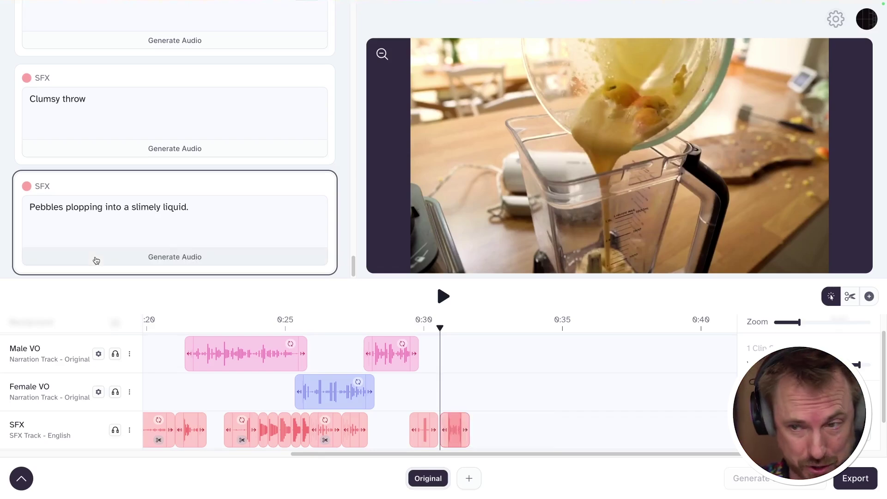
key(space)
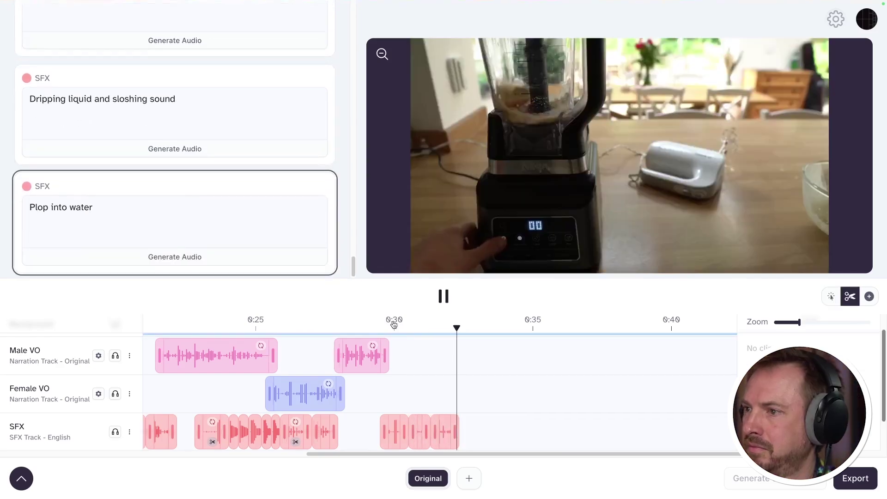
Move the long blender-whirring clip slightly earlier and review from about 0:32
key(space)
click(435, 377)
key(space)
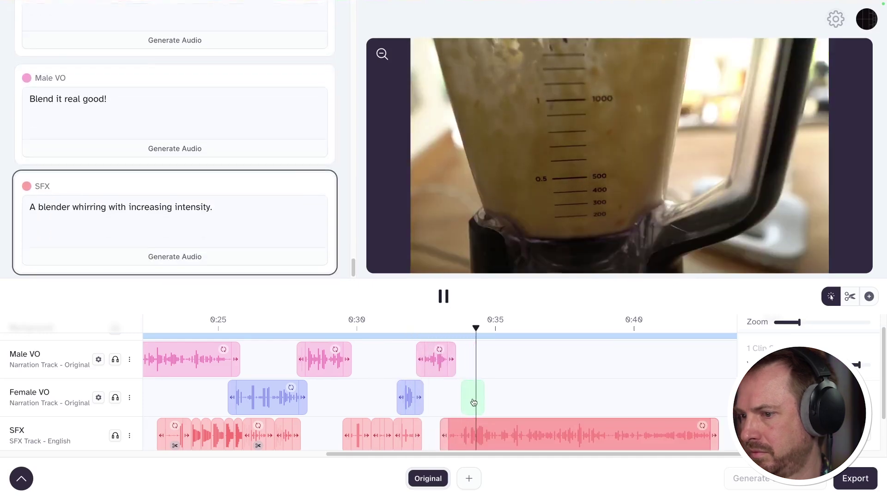
drag(495, 437, 472, 439)
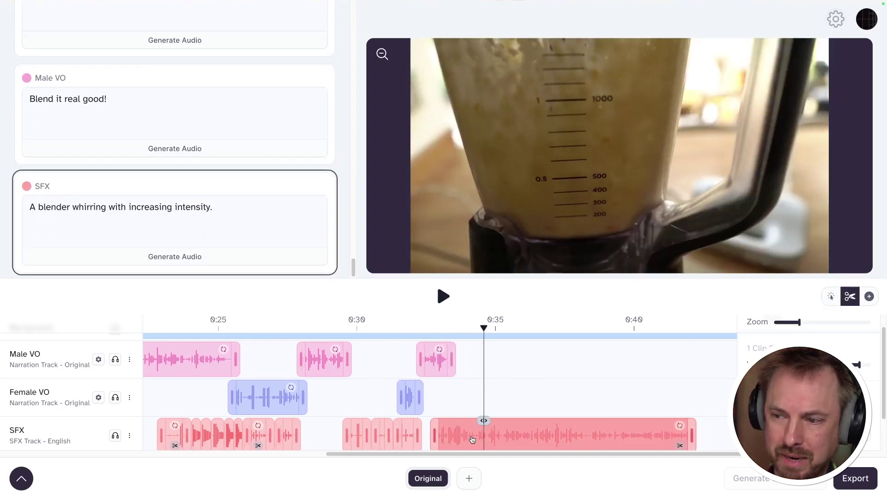
click(407, 321)
key(space)
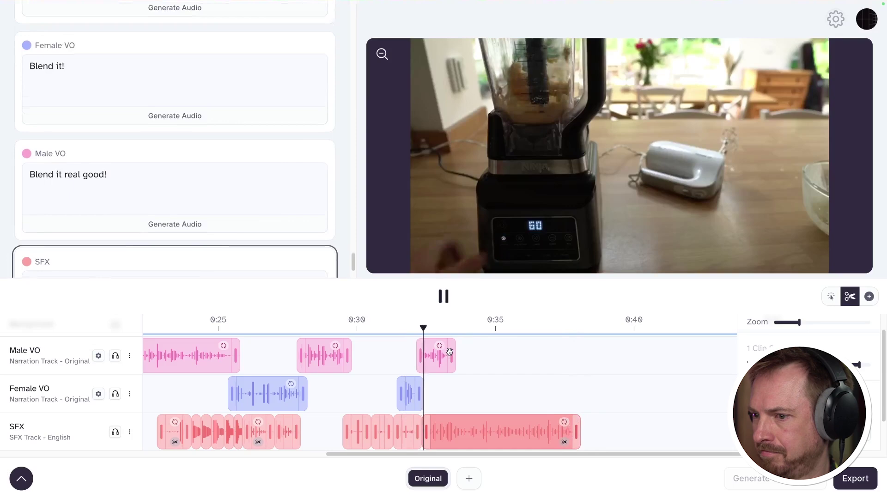
key(space)
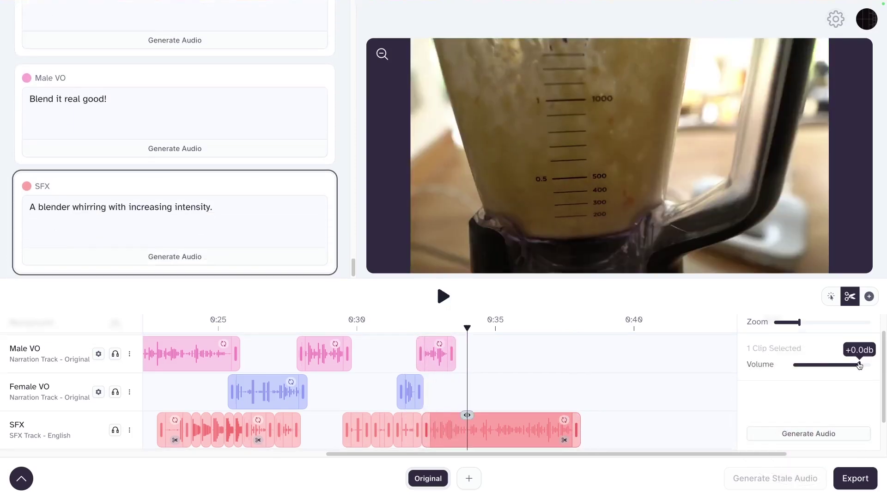
click(422, 327)
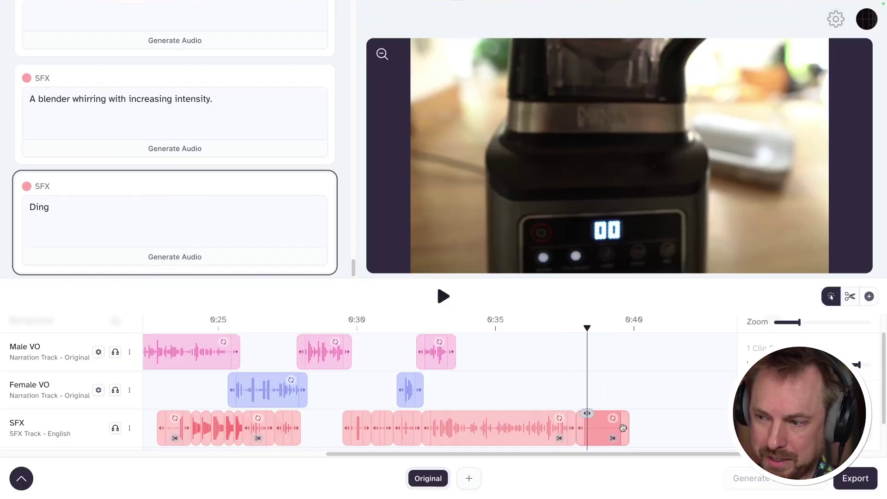
Add a Female VO clip around 0:40 and generate the watermelon-crush sound effect
key(space)
key(c)
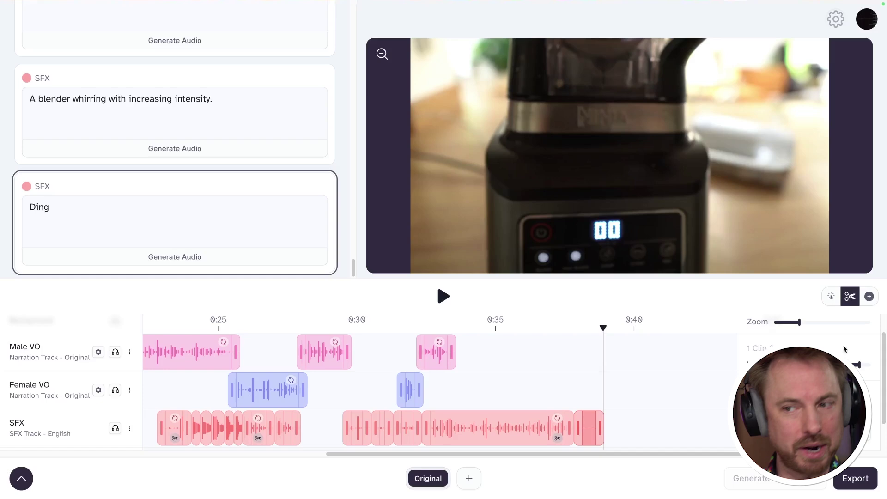
click(601, 390)
key(space)
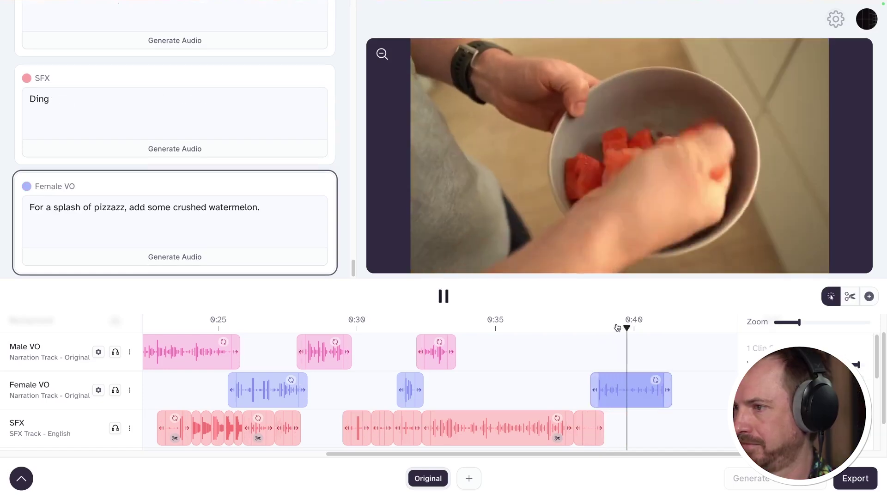
click(630, 428)
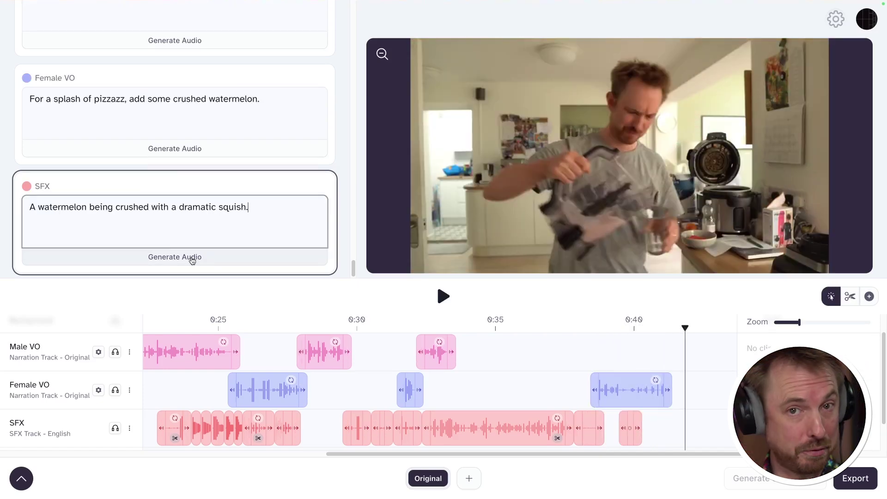
click(192, 258)
click(594, 327)
key(space)
Split the watermelon-crush effect near 0:41, delete its tail, and replay from 0:39
key(c)
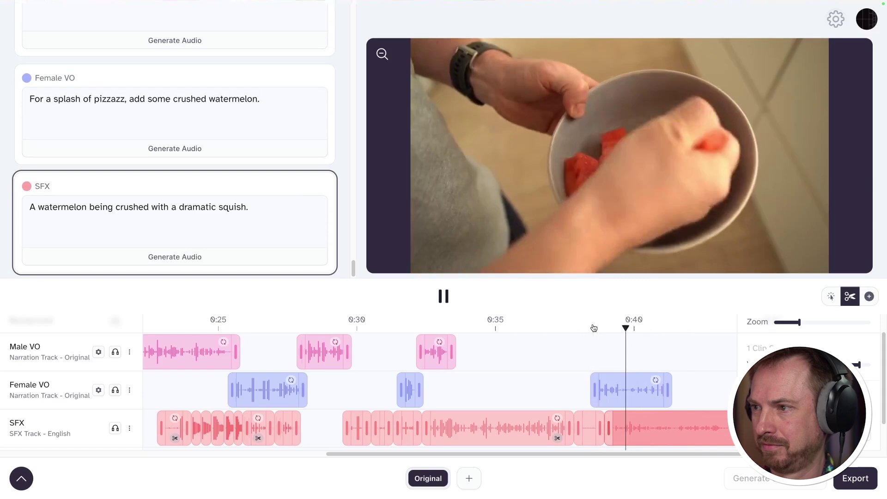
key(space)
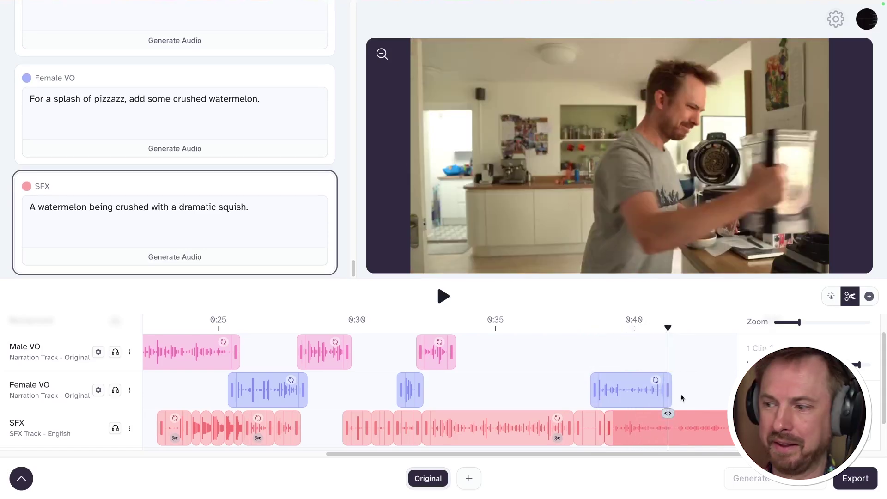
click(668, 414)
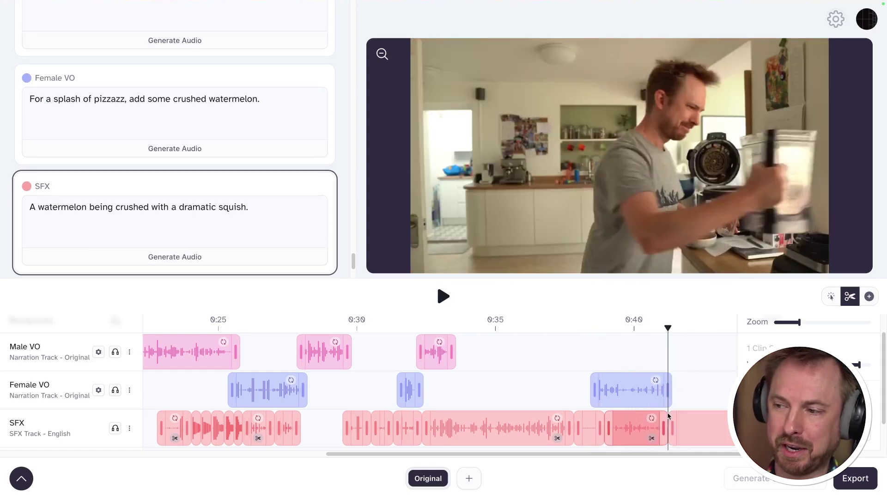
click(684, 425)
key(Delete)
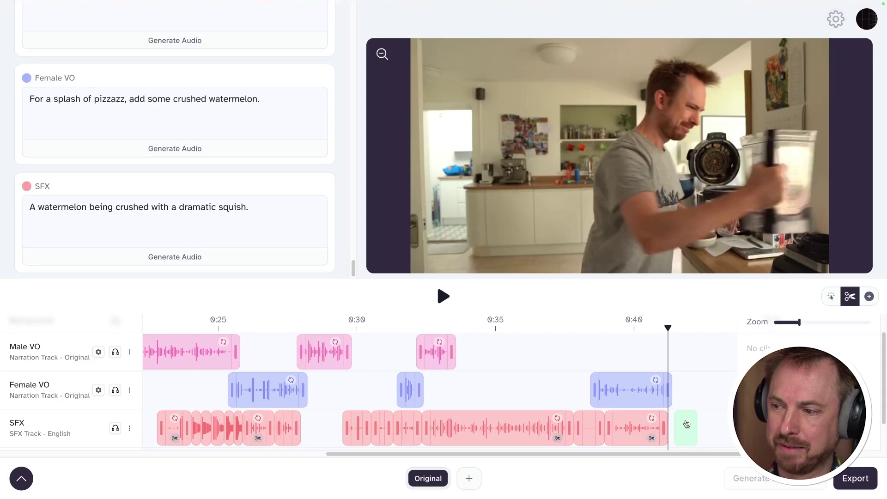
click(595, 330)
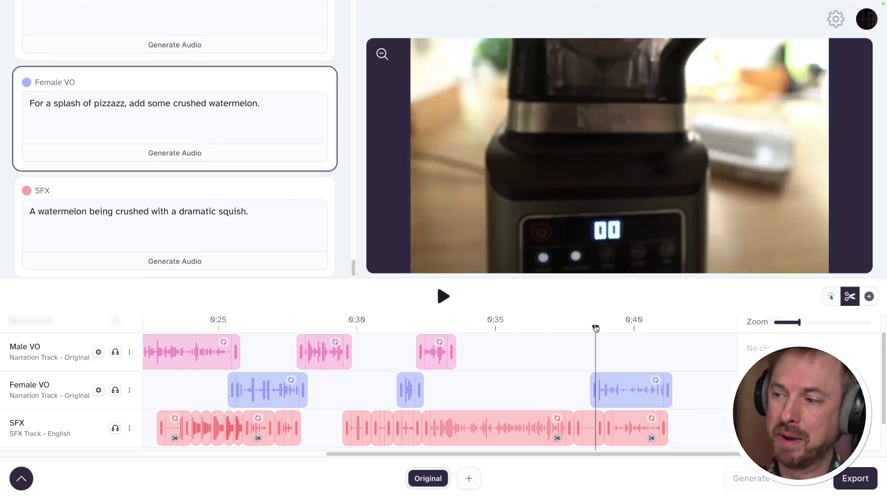
key(space)
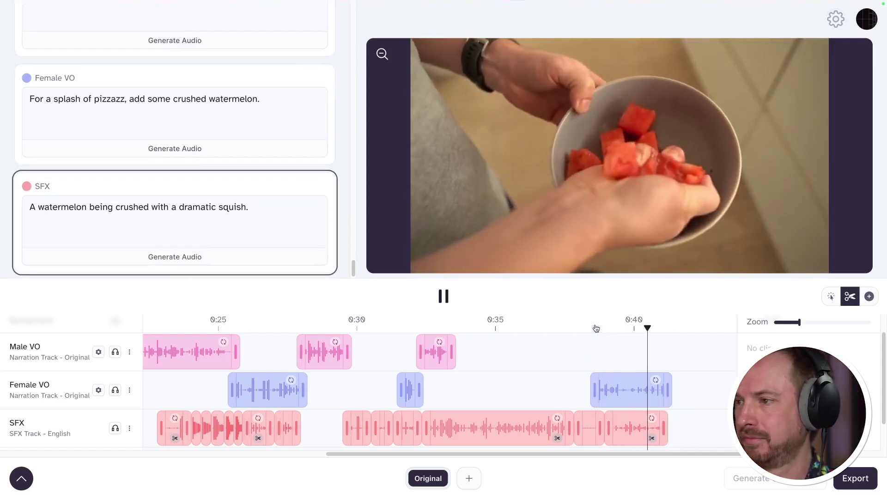
Add a Male VO clip with the 'pour that magic' line and generate its audio
click(203, 238)
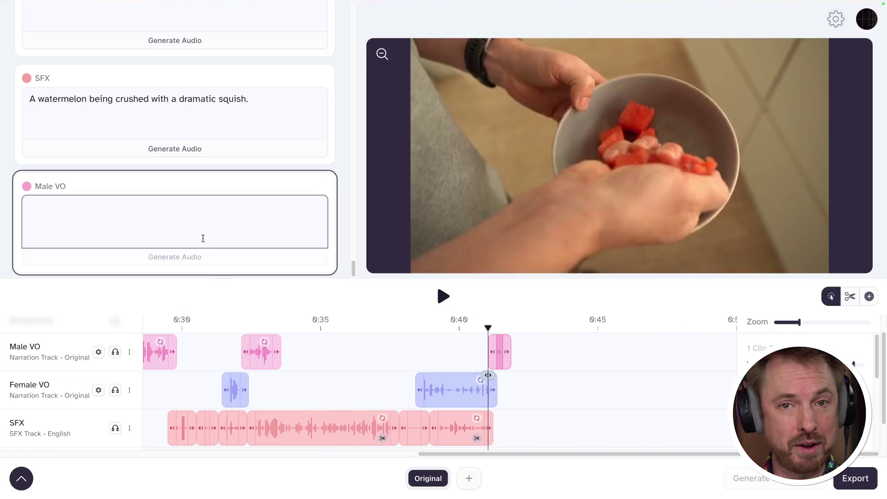
text(Now, pour that magic into a glass, raise it high, and sip with pride.)
click(205, 254)
key(space)
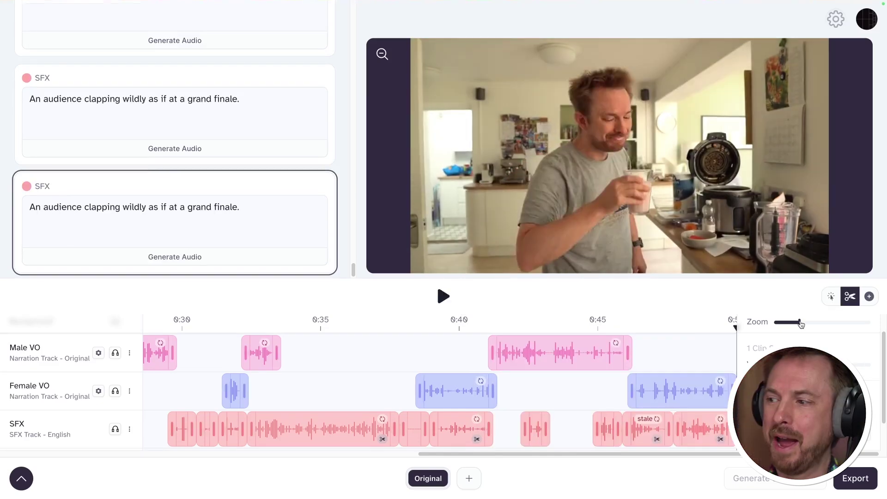
Zoom out to the whole video, return the playhead to 0:00, then zoom in slightly
drag(799, 321, 773, 322)
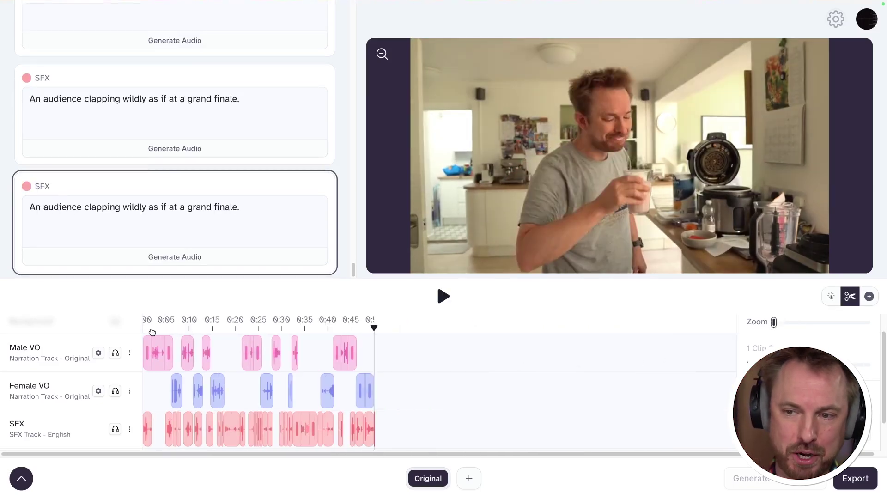
click(145, 329)
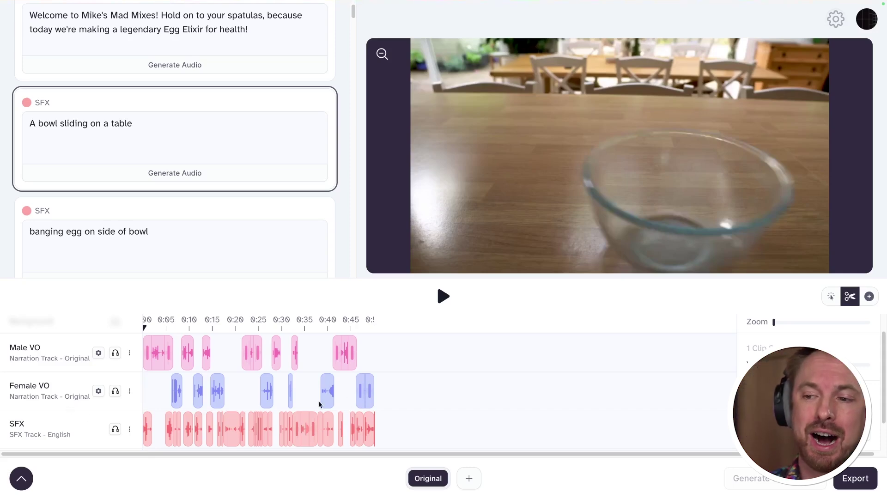
drag(773, 323, 780, 325)
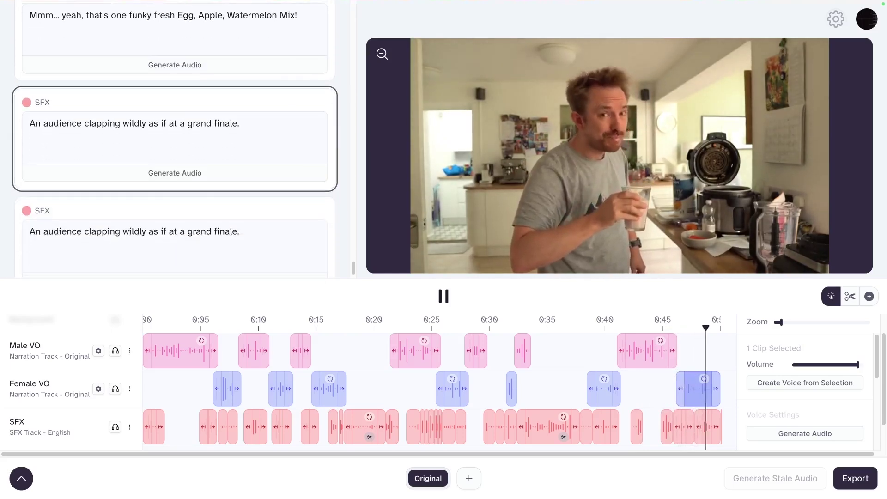
Preview the cooking voiceover to its end near 0:50 and zoom in on the final seconds
drag(779, 322, 834, 321)
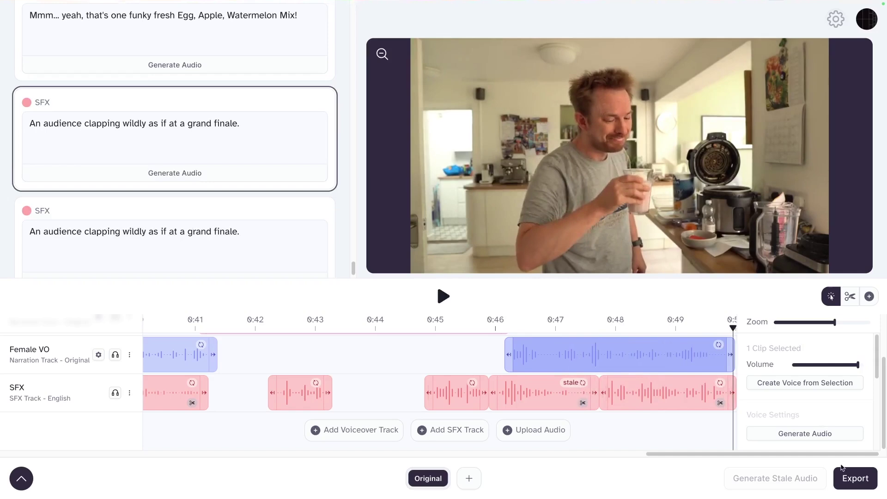
Export the Original version as MP4 (Video), then switch the export format to AAF (Timeline Data)
click(842, 476)
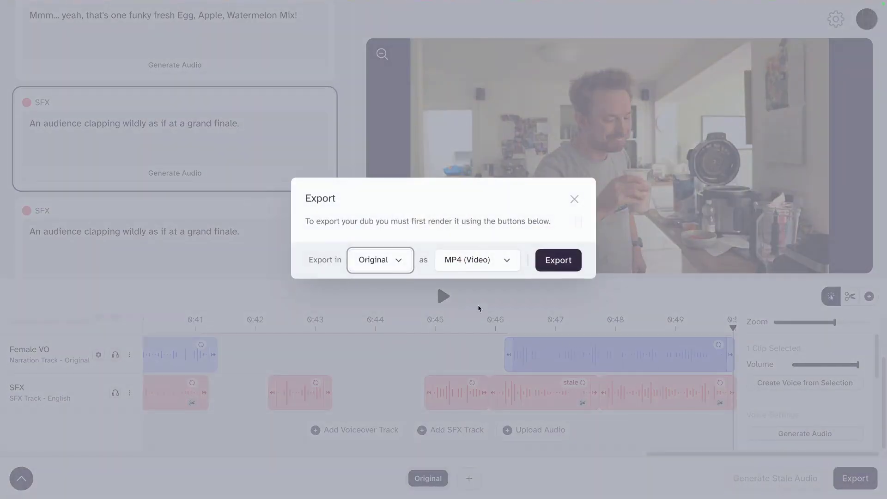
click(394, 259)
click(473, 260)
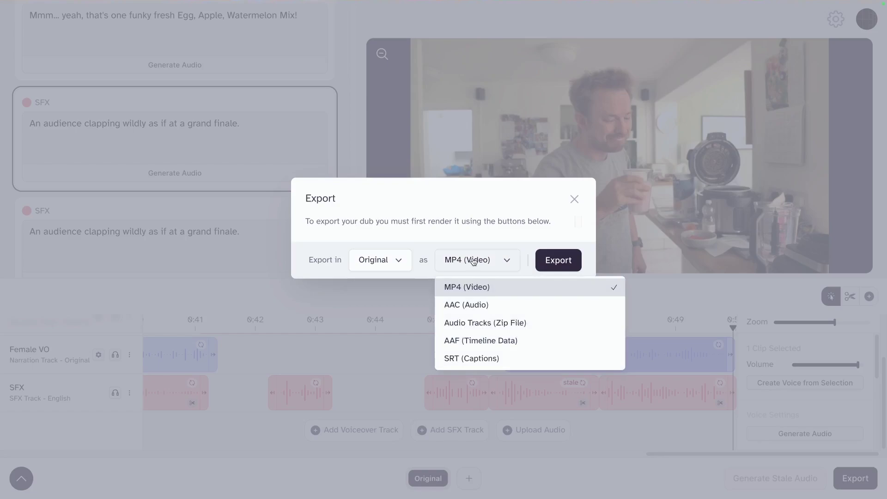
click(545, 264)
click(545, 264)
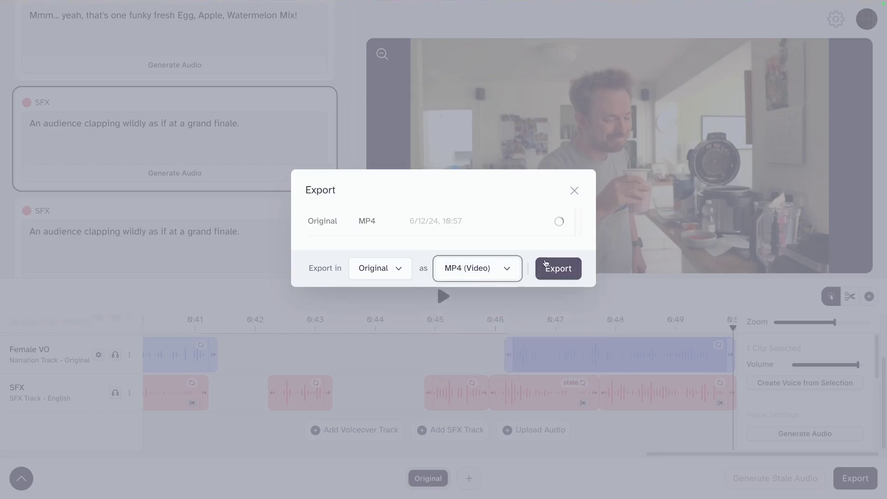
click(478, 267)
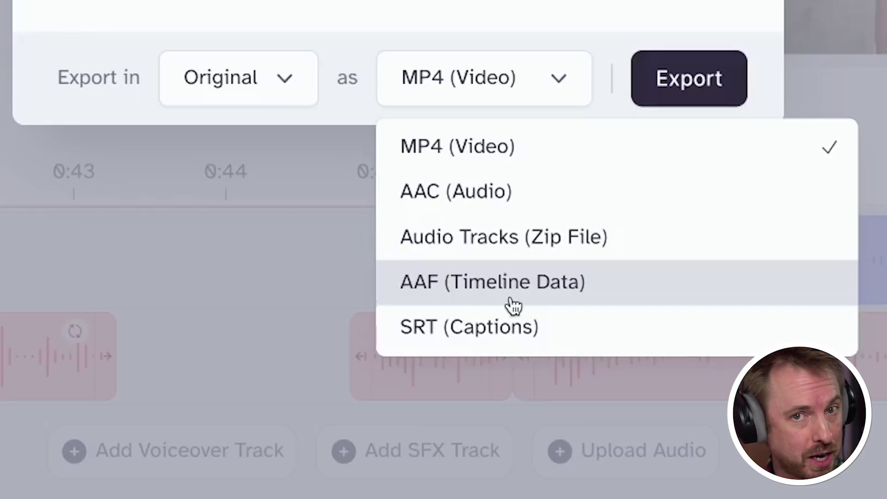
click(512, 301)
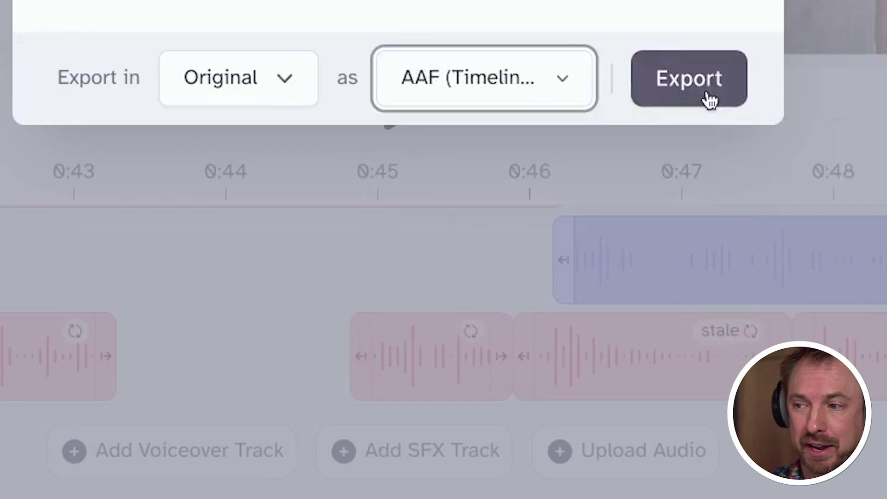
Export the AAF and zoom in on its video, voiceover and sound-effect tracks in Premiere Pro
click(710, 101)
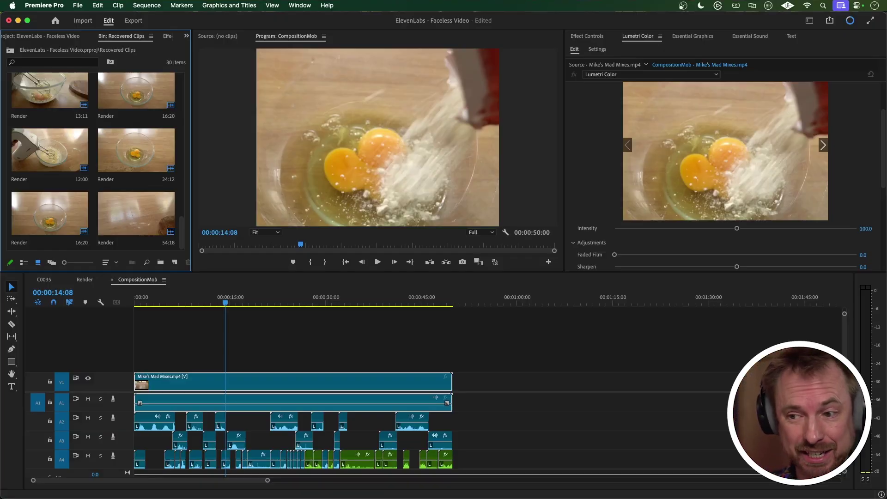
key(=)
key(=)
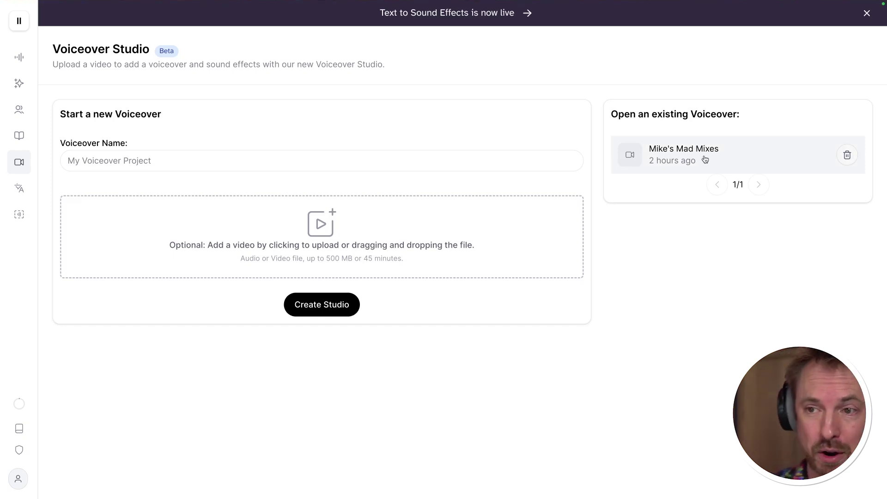
Create the 'Virtual Podcast' studio and import Podcast.csv from the Desktop as its script
click(214, 158)
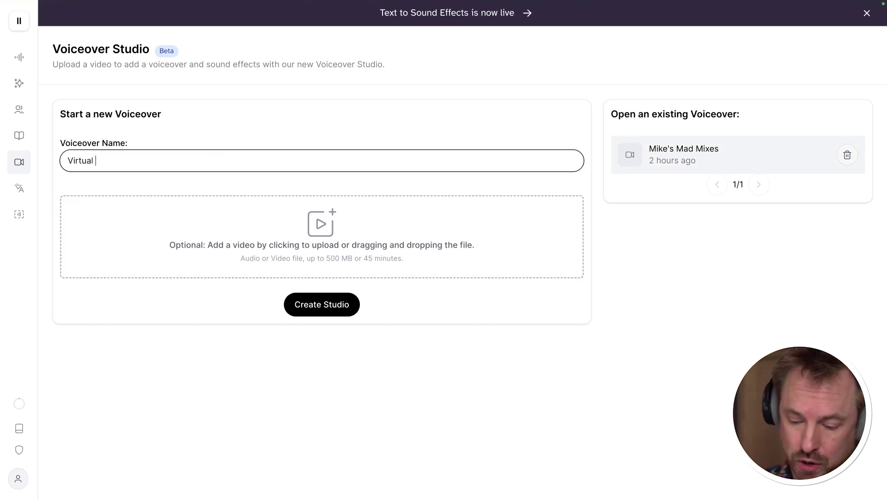
click(296, 303)
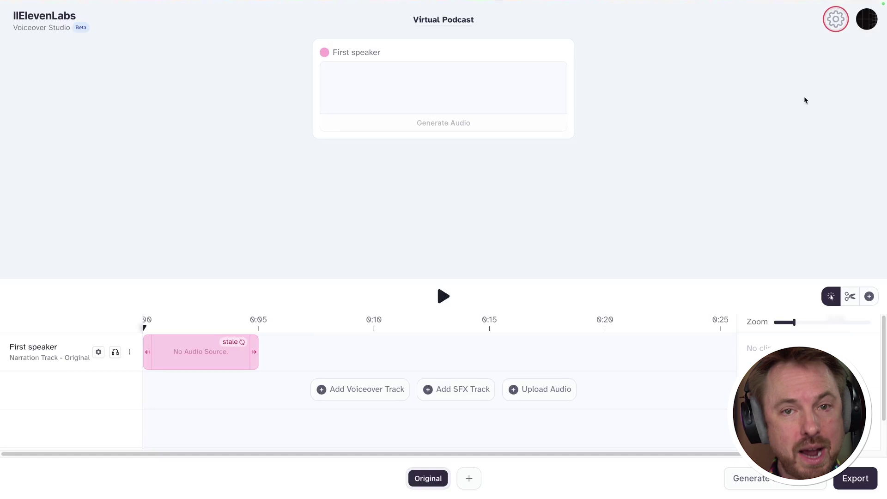
click(837, 20)
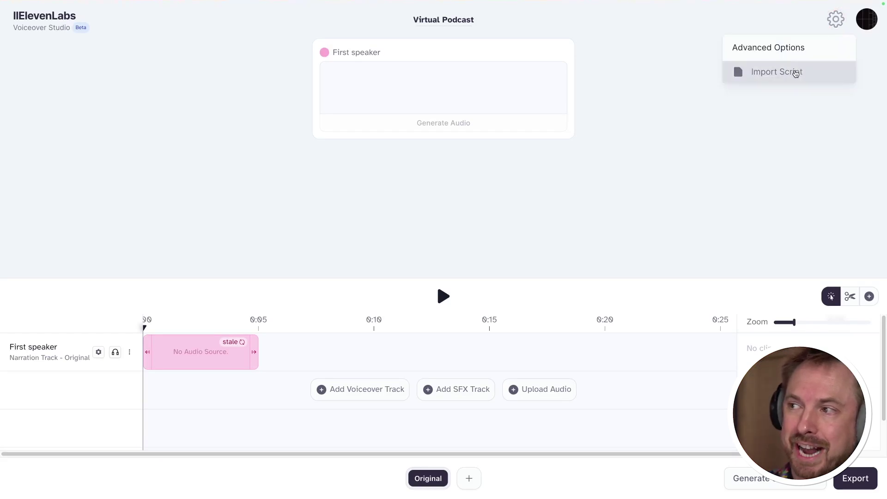
click(794, 72)
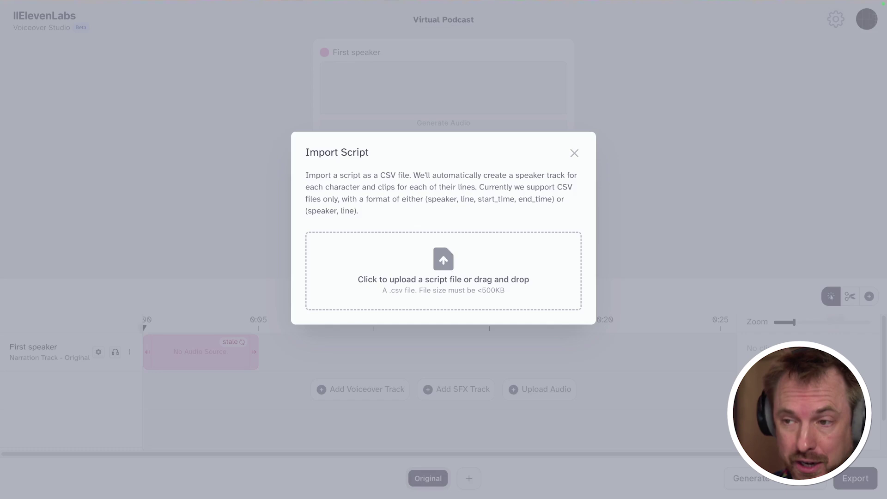
click(460, 277)
click(378, 196)
key(space)
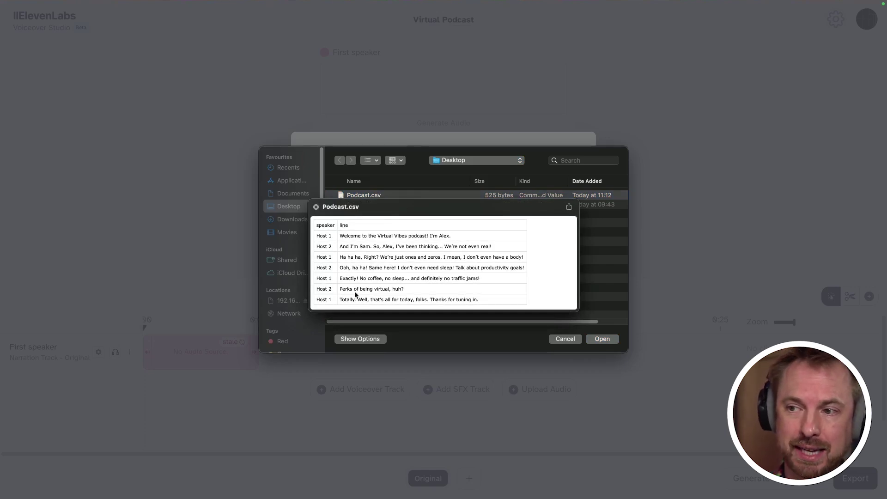
key(space)
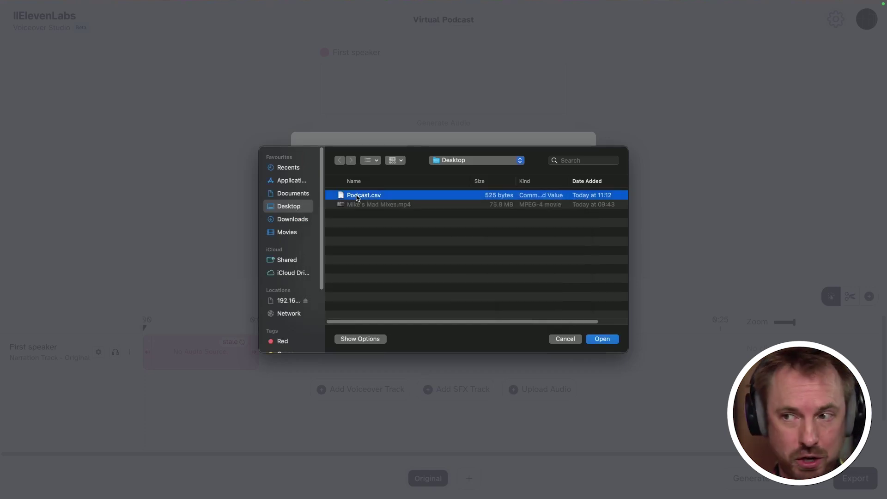
double_click(357, 196)
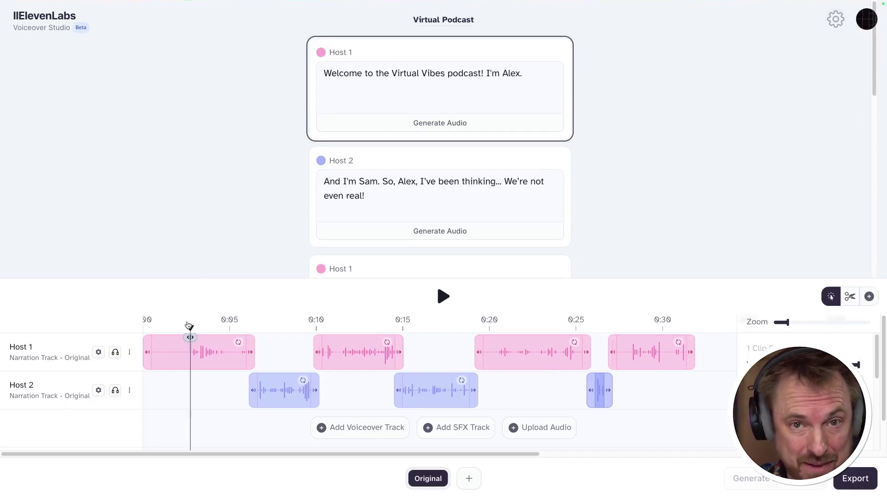
Play back the imported podcast lines and bring up Host 1's Track Voice Settings
key(space)
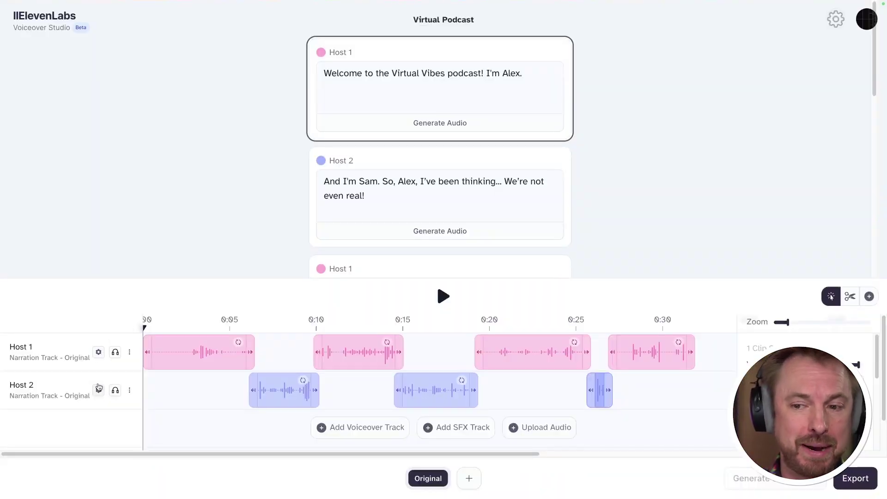
click(98, 354)
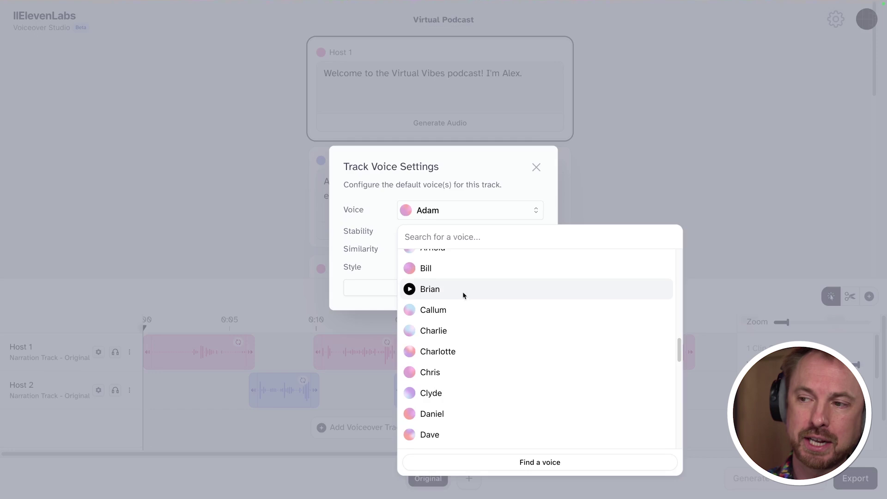
Try Brian with stability ~31%, similarity ~60%, style ~30%, then restore default settings
click(410, 289)
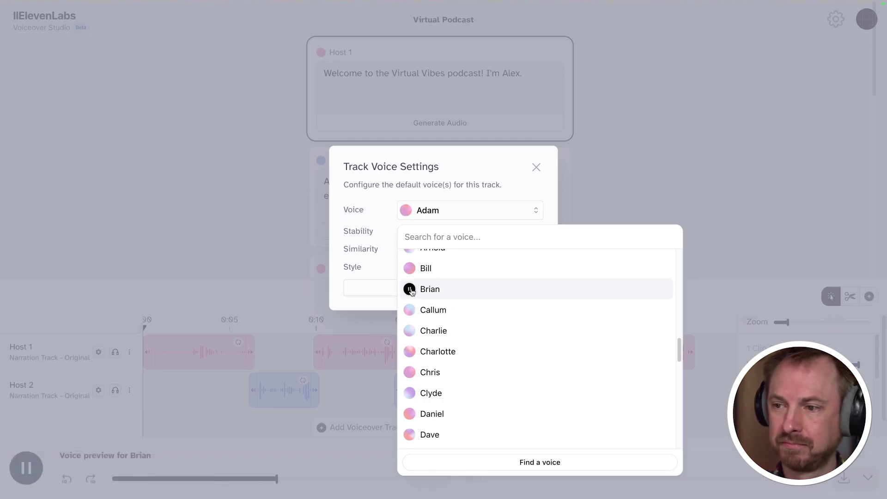
click(441, 289)
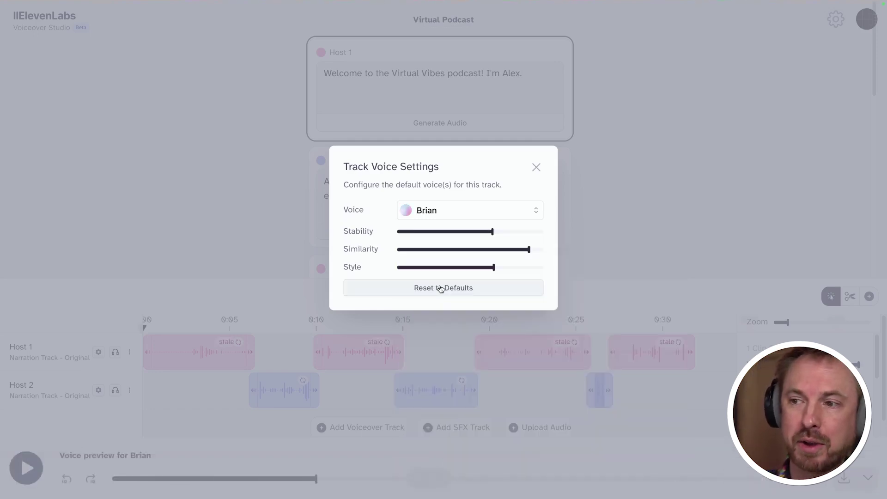
drag(490, 231, 442, 231)
click(485, 250)
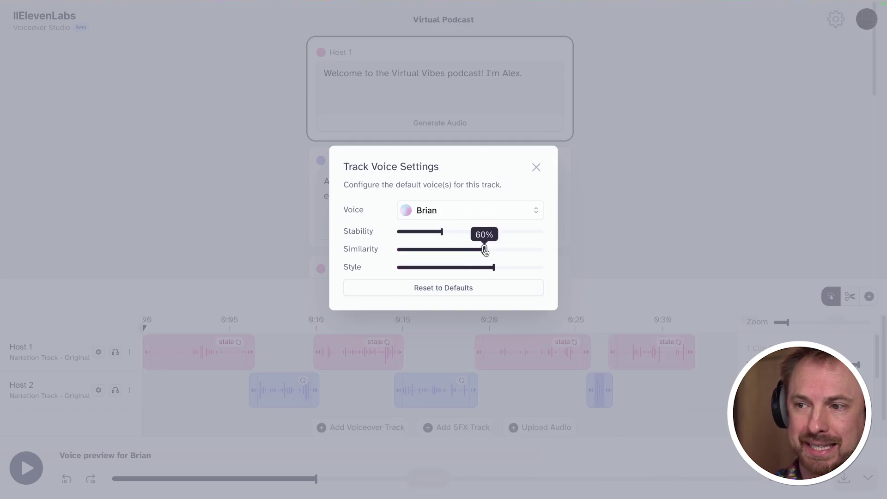
drag(491, 267, 442, 267)
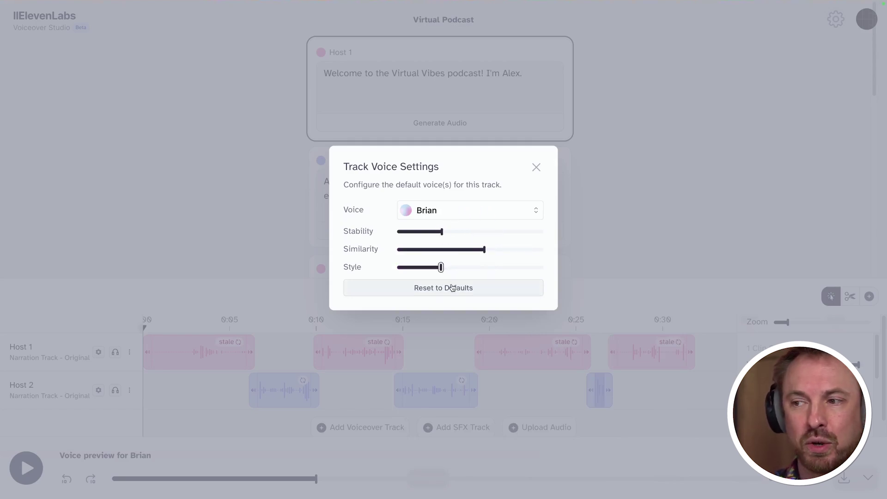
click(452, 287)
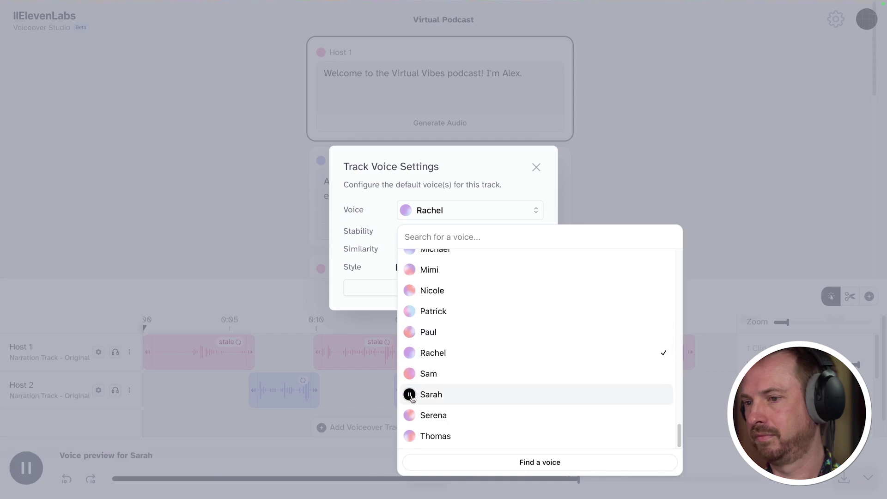
Switch Host 1 to Sarah with reduced similarity, stability and style
click(450, 399)
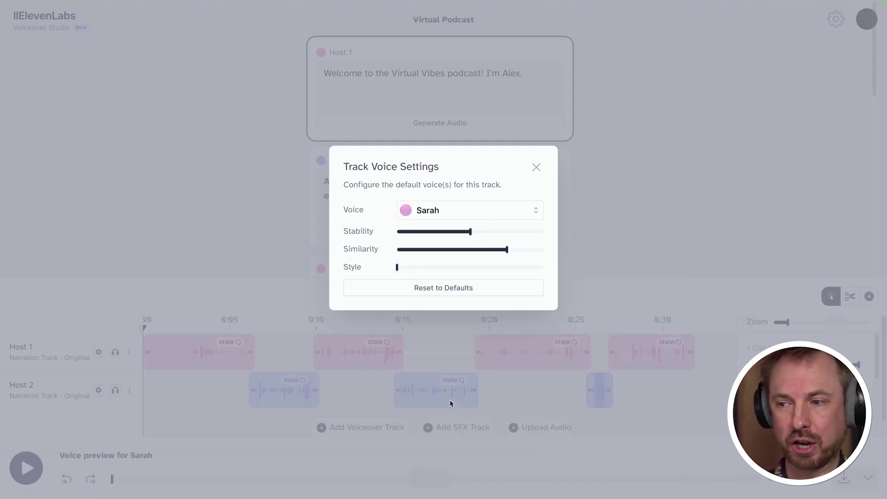
click(455, 250)
drag(471, 231, 449, 231)
click(437, 267)
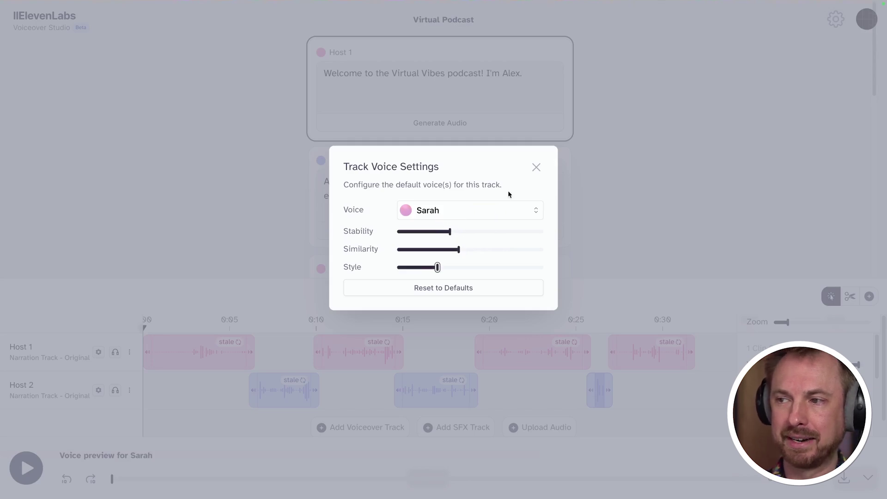
click(536, 168)
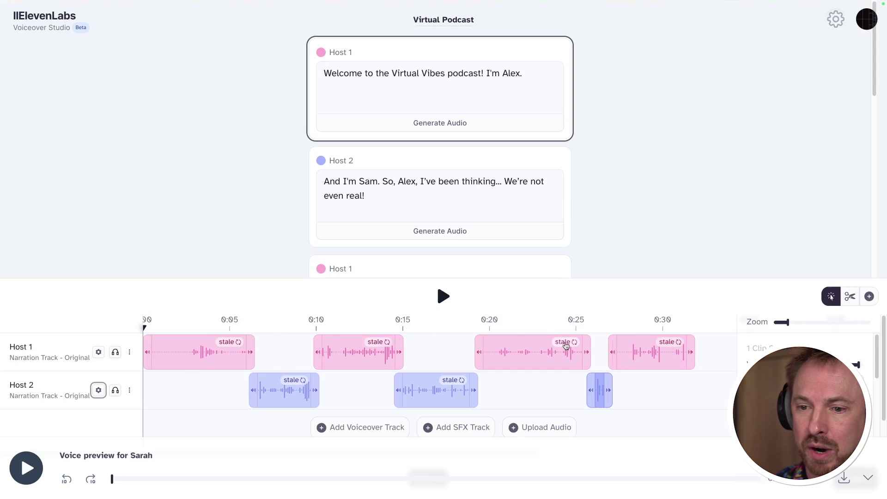
Close the preview player and regenerate all stale clips with the updated voice settings
click(868, 477)
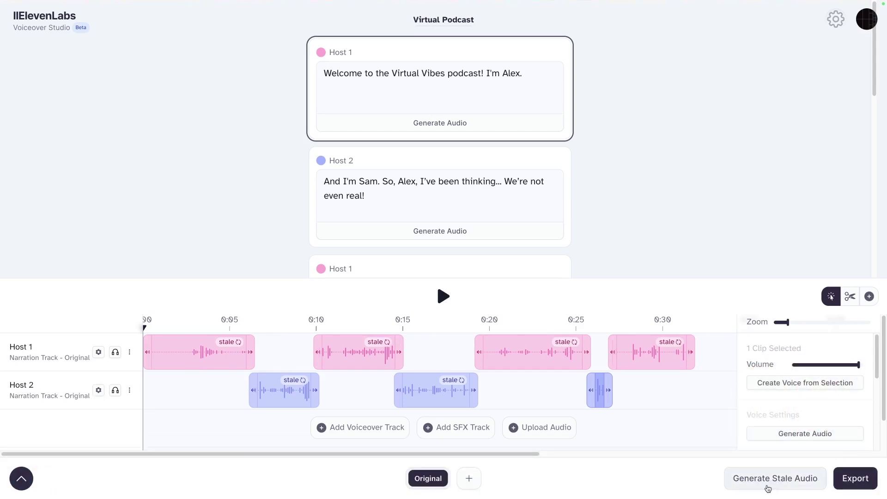
click(768, 487)
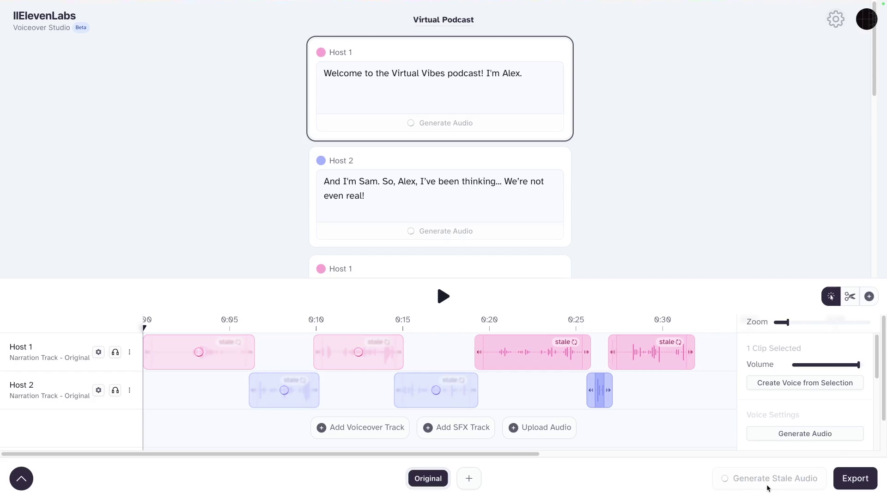
click(850, 296)
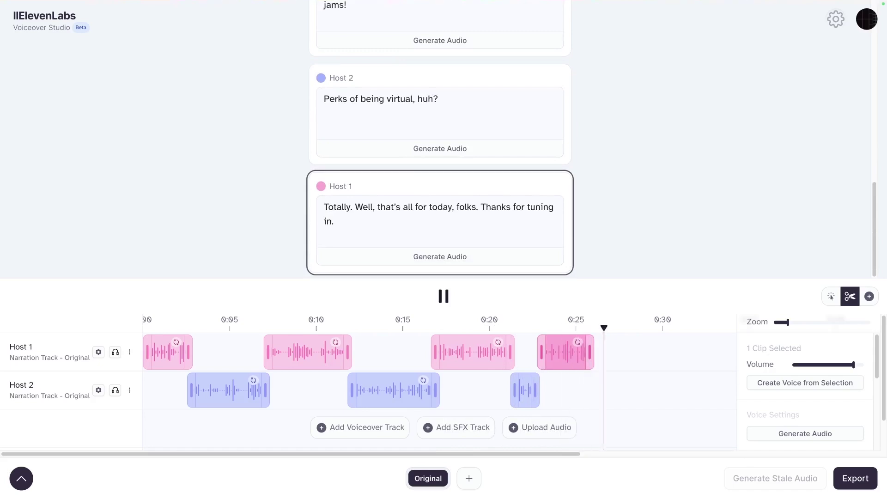
Regenerate Host 2's final clip 'Perks of being virtual, huh?' and replay from just before it
key(space)
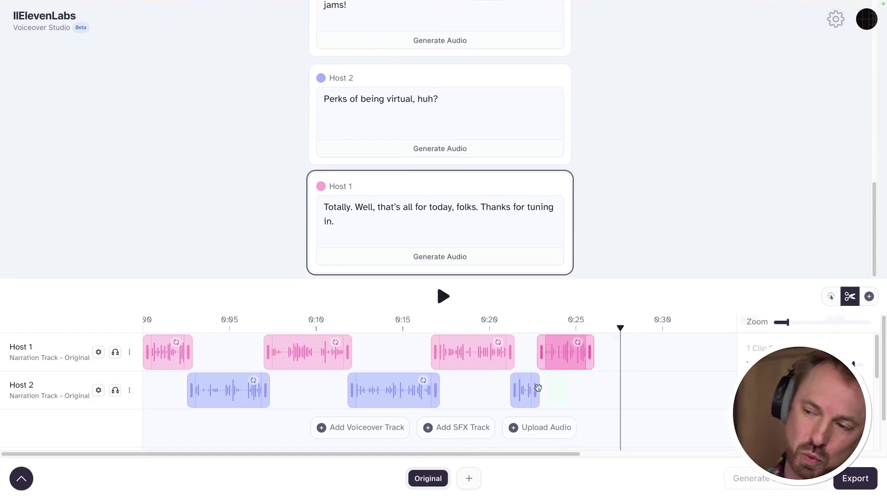
click(533, 391)
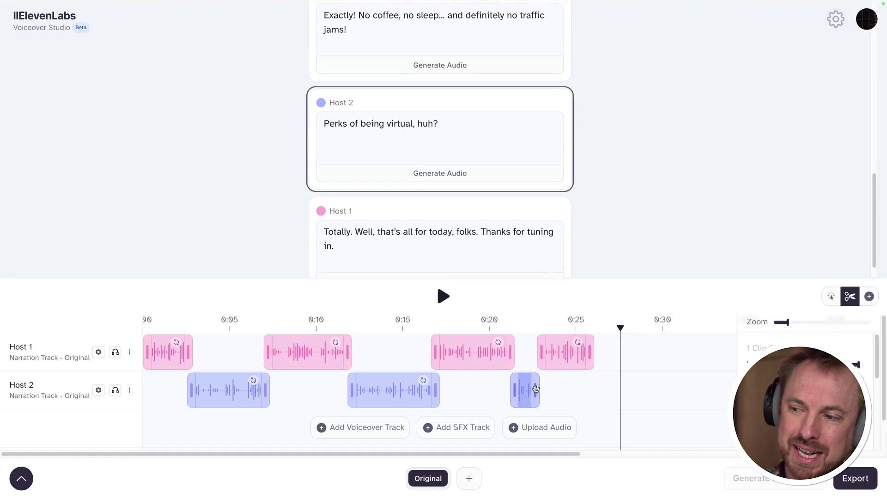
click(522, 328)
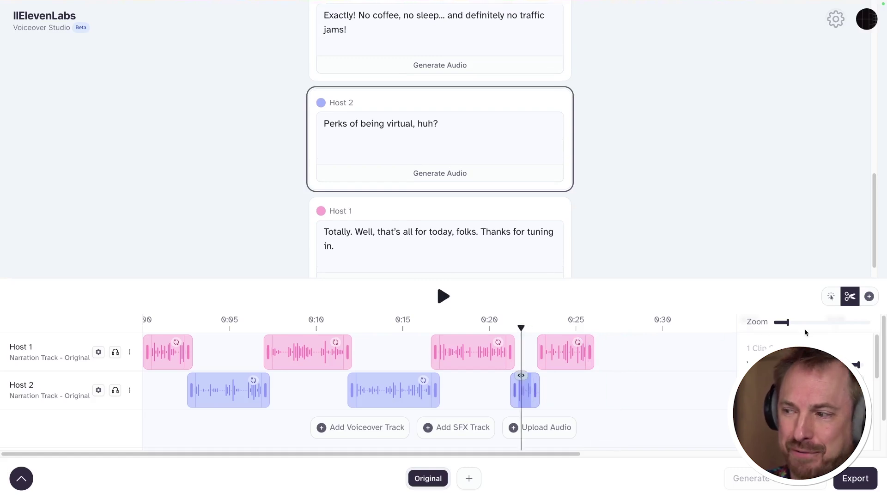
drag(794, 326, 822, 322)
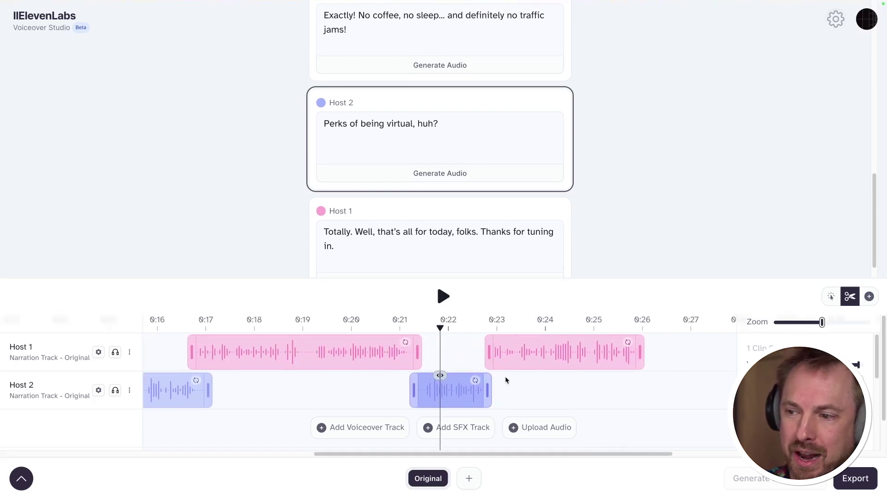
click(477, 381)
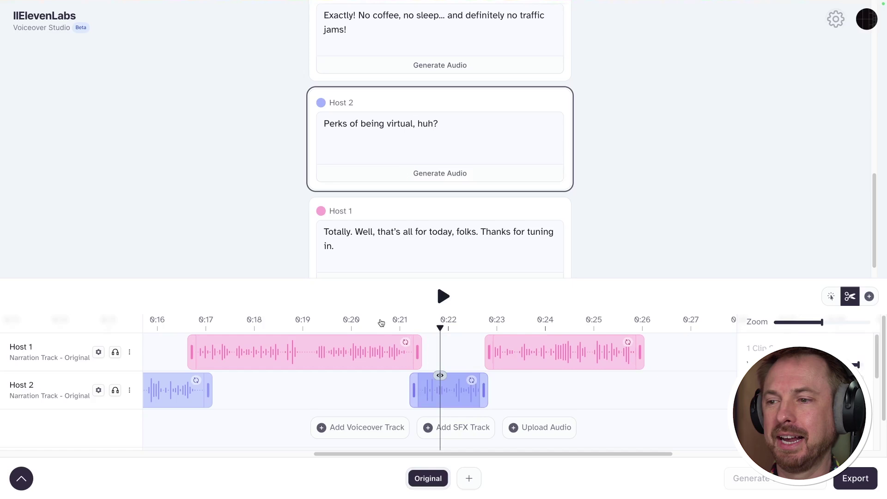
click(384, 322)
key(space)
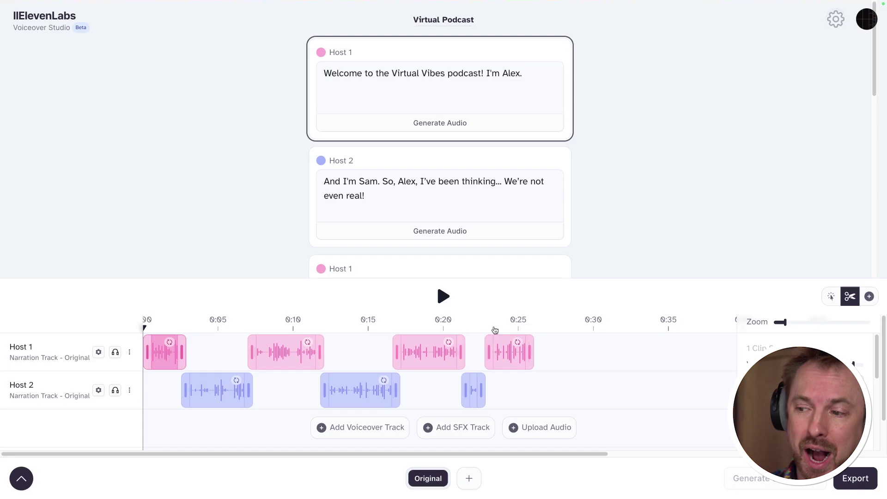
Upload Podcast Intro.wav as a new audio track and play the project from the start
click(536, 423)
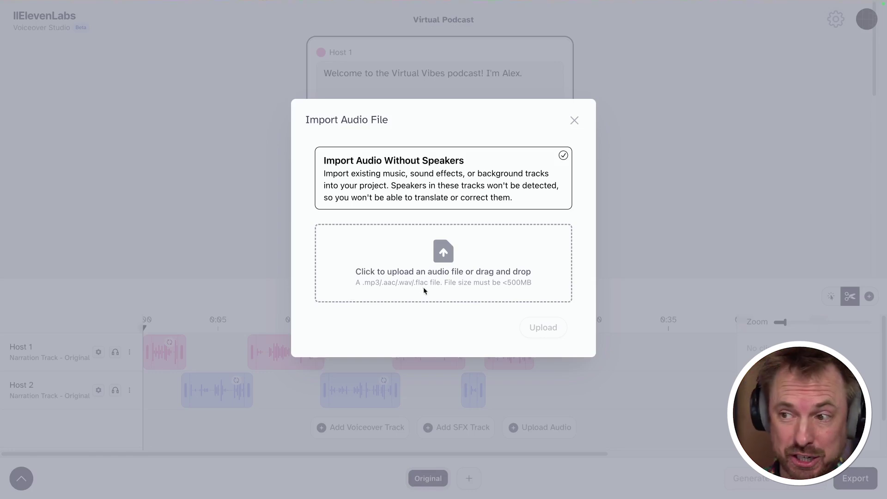
click(424, 291)
double_click(373, 195)
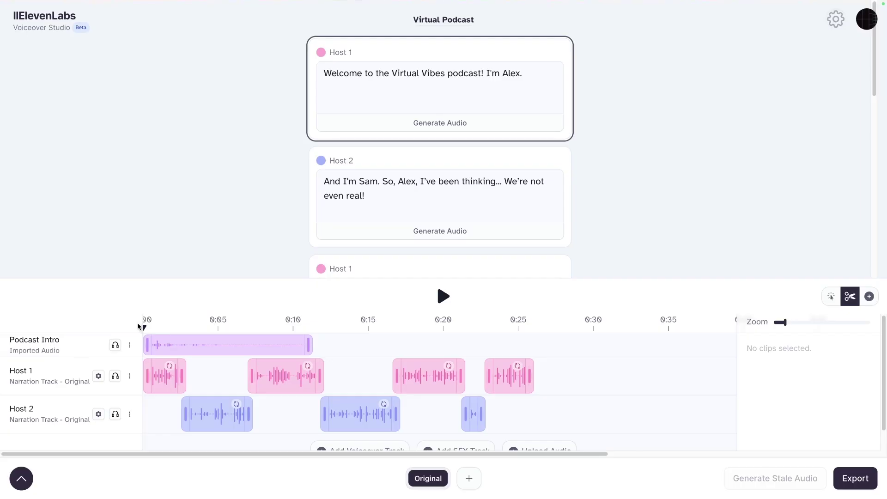
key(space)
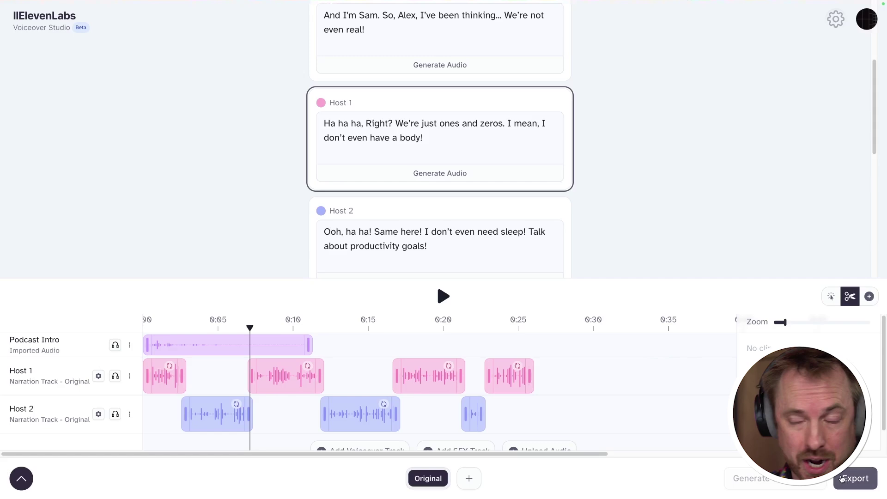
click(841, 479)
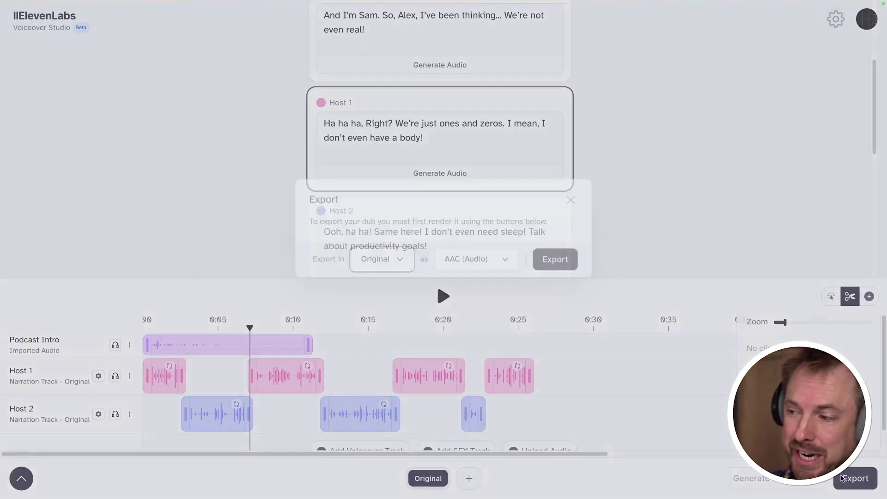
click(461, 264)
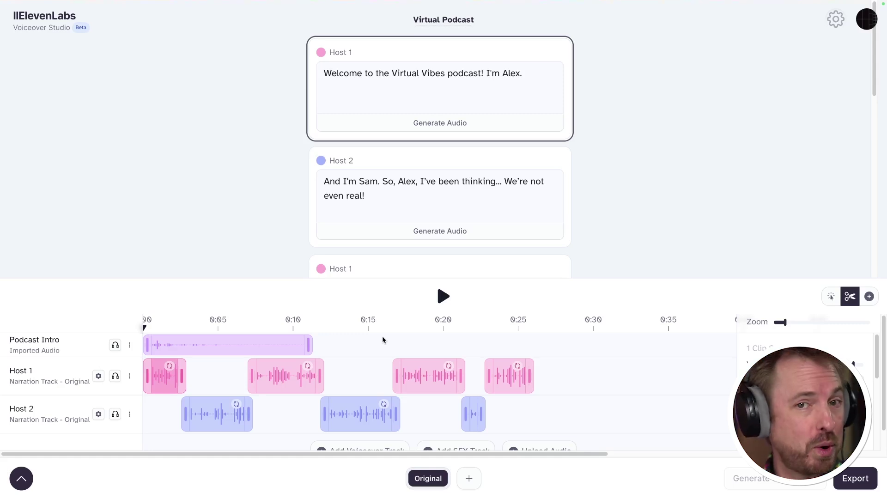
Add Spanish as a dub language to the Original project and play back the Spanish dub
click(469, 478)
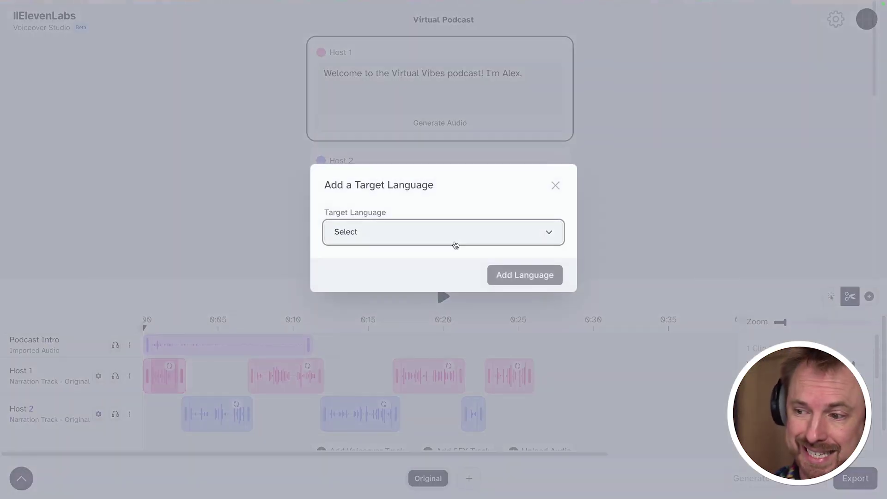
click(455, 243)
click(441, 312)
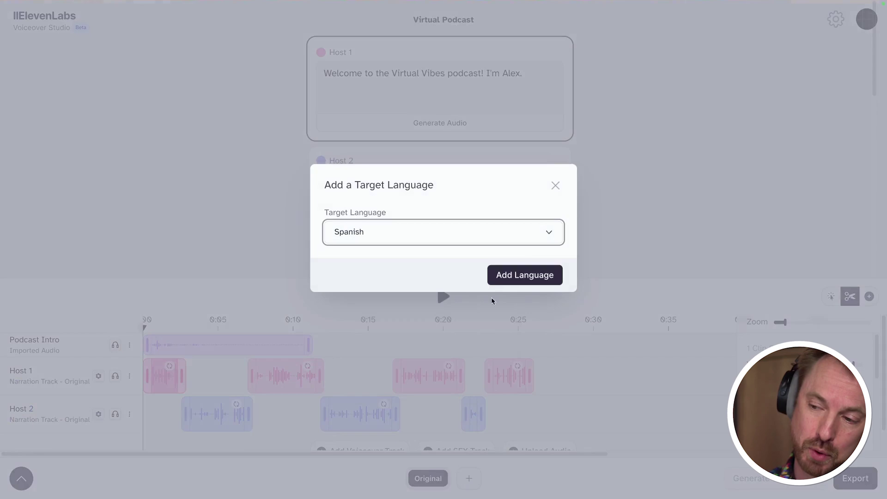
click(517, 280)
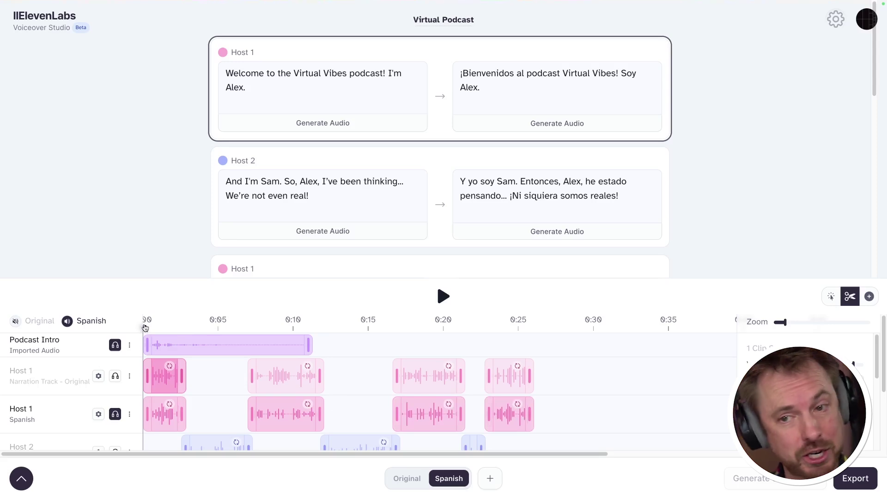
key(space)
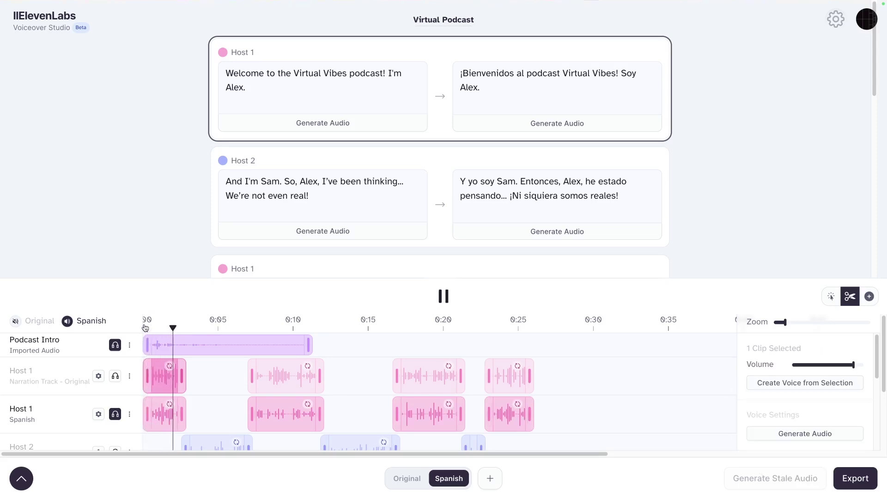